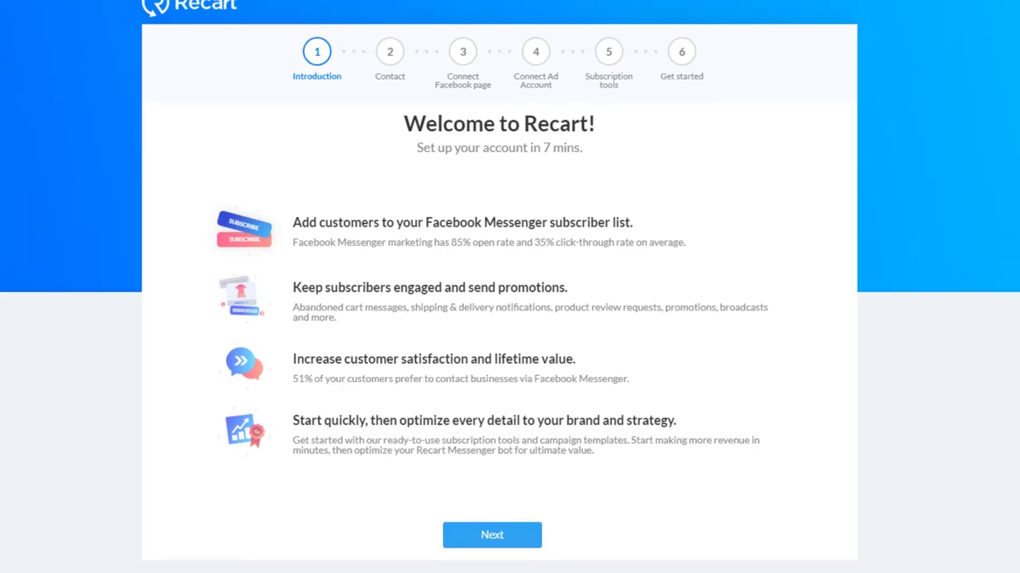
# Advance to the contact step and autofill the e-mail, CC e-mail and phone fields.
pyautogui.click(527, 545)
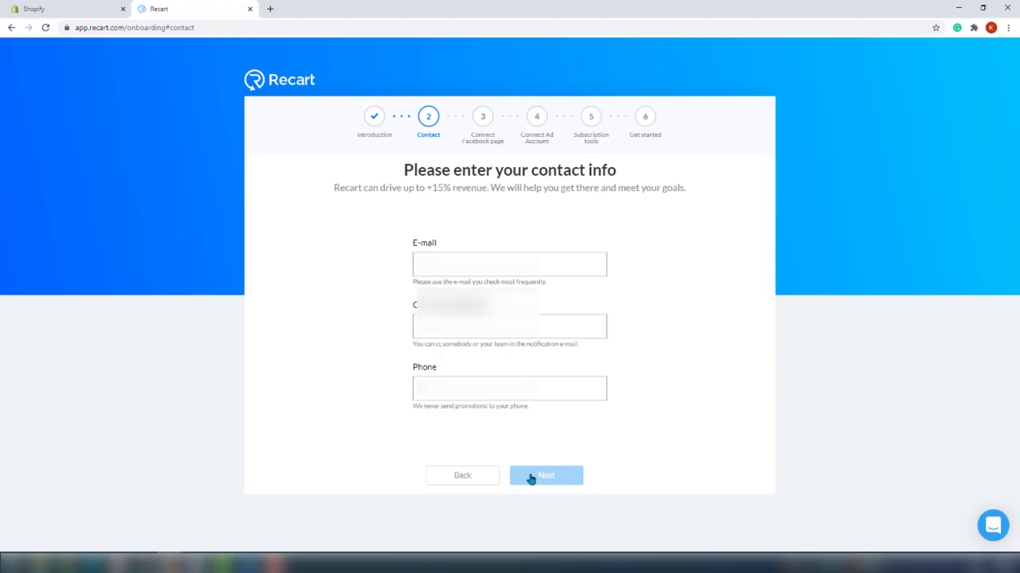
pyautogui.click(475, 264)
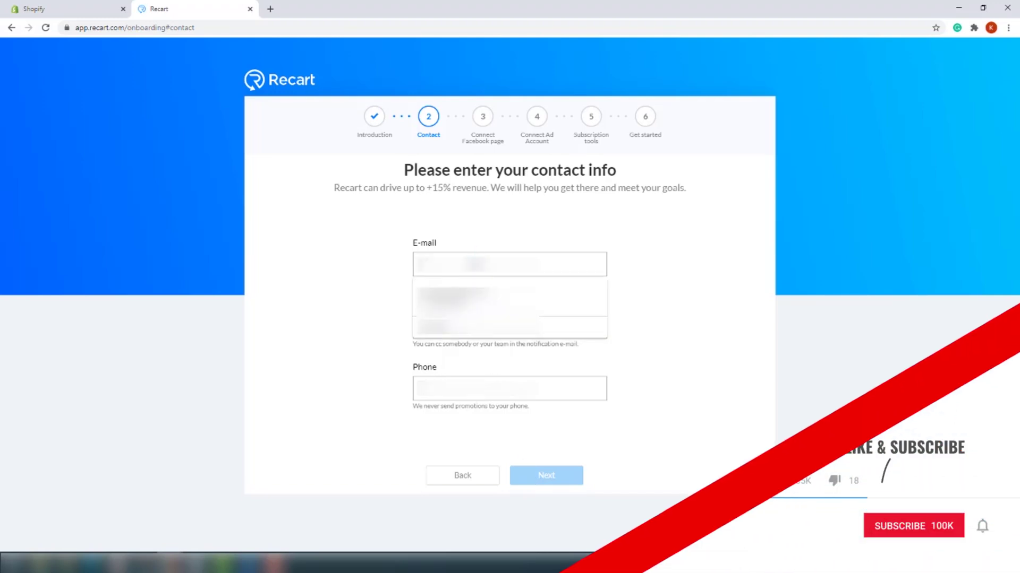
pyautogui.click(468, 295)
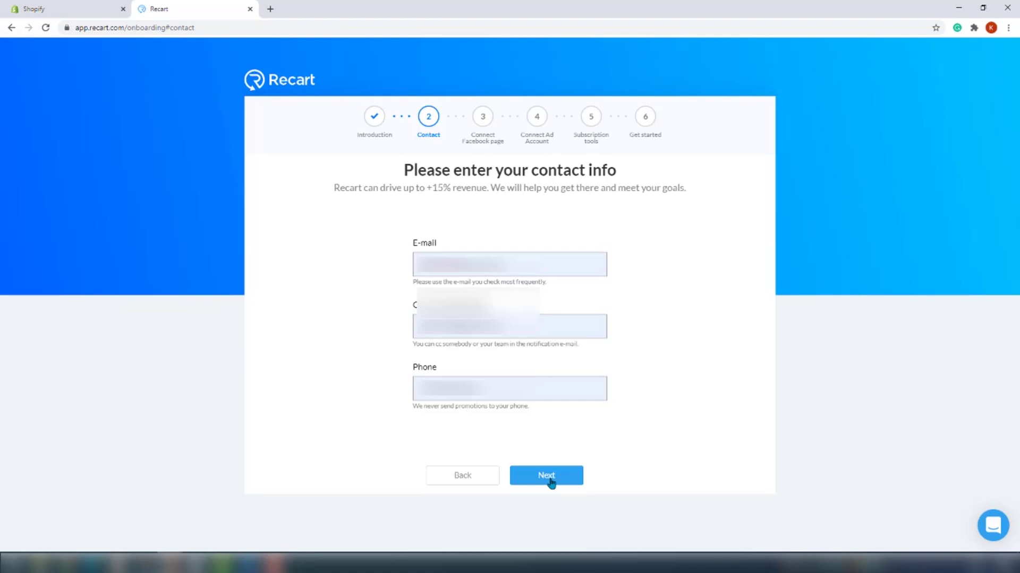
# Close the support chat, continue with the linked Facebook account, and connect the Step 'N Style page.
pyautogui.click(547, 476)
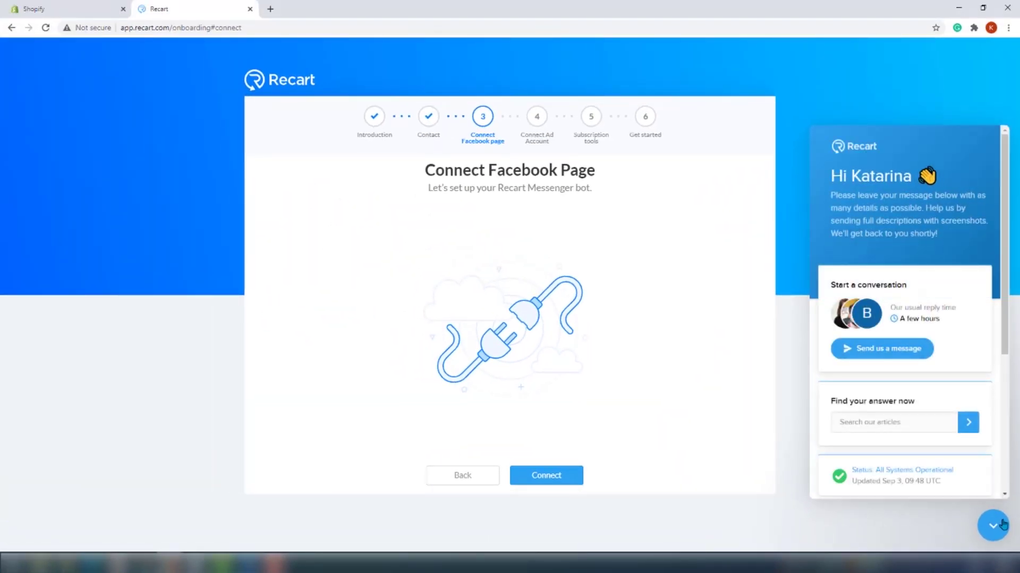
pyautogui.click(1002, 525)
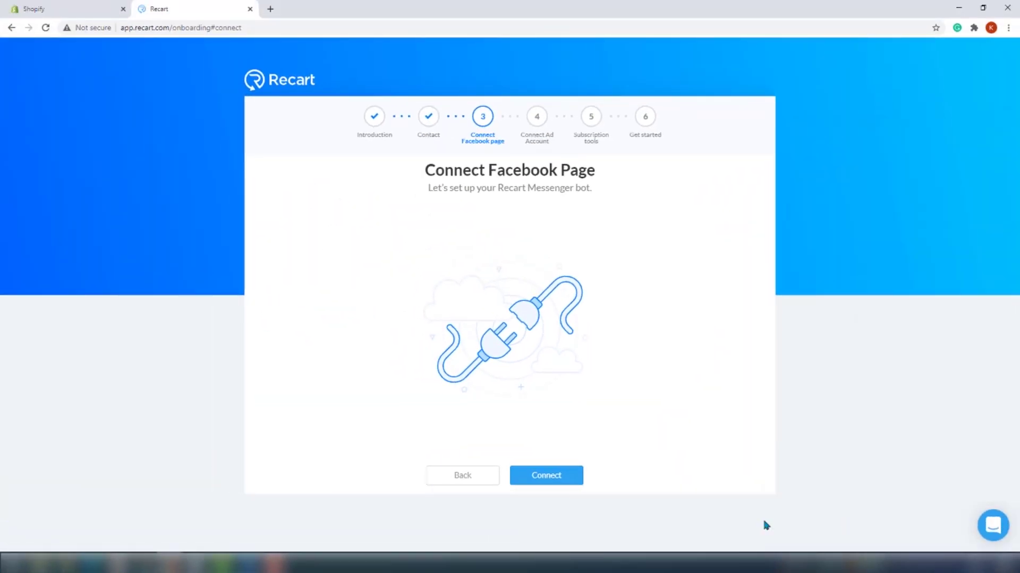
pyautogui.click(534, 486)
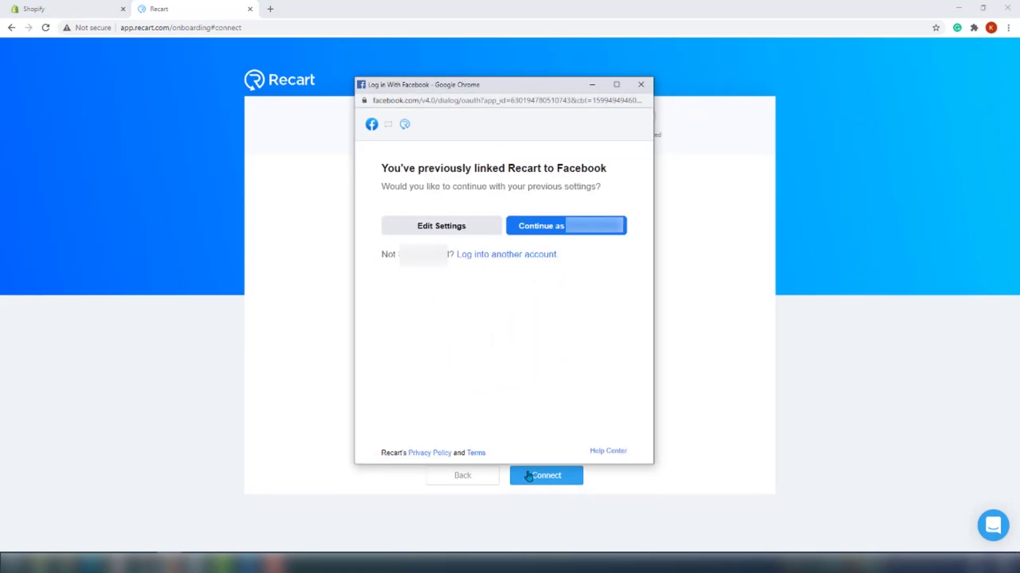
pyautogui.click(526, 226)
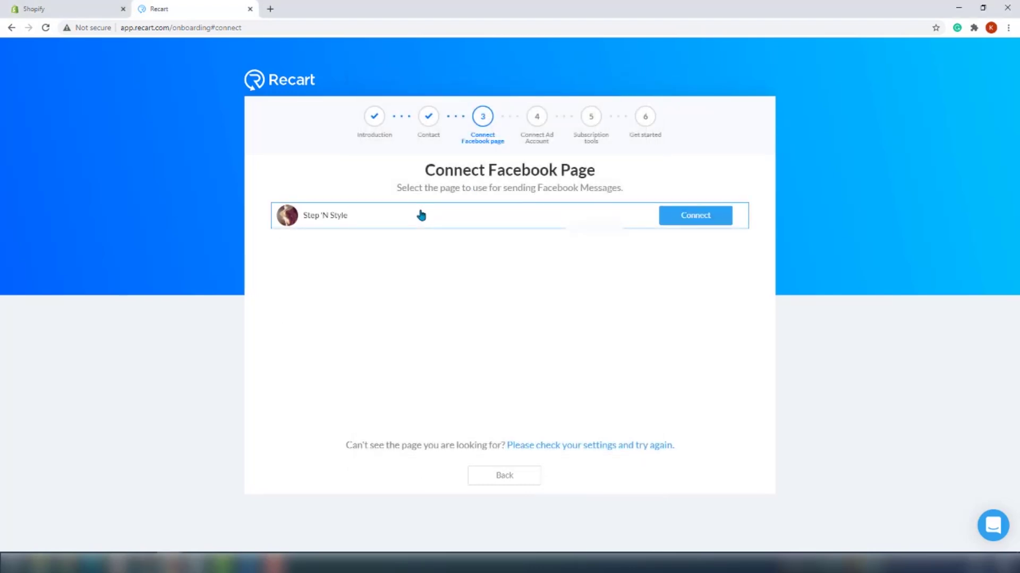
pyautogui.click(696, 221)
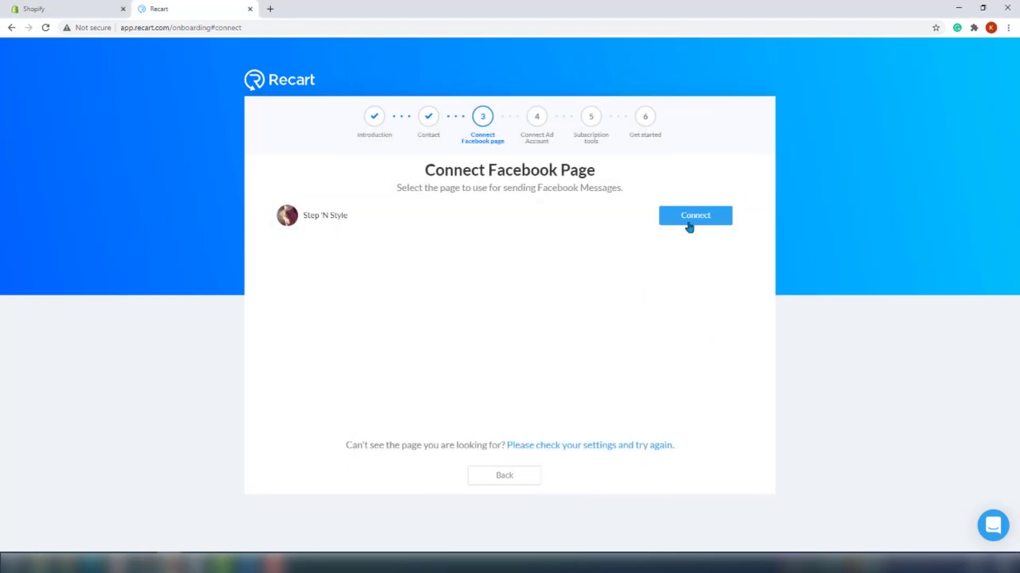
pyautogui.click(689, 227)
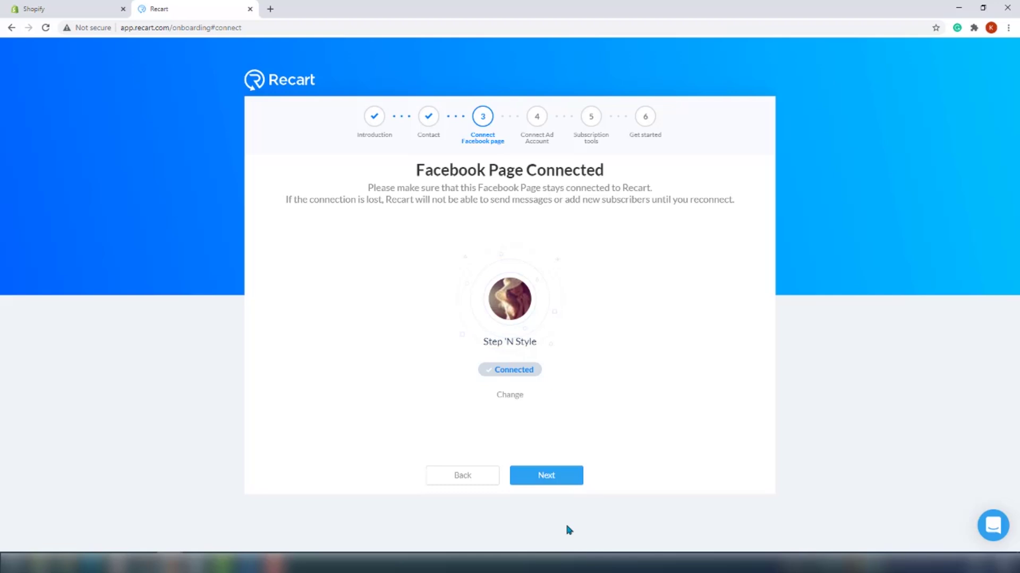
# Advance to subscription tools and pick 'Other form or popup' as the email and SMS signup method.
pyautogui.click(550, 481)
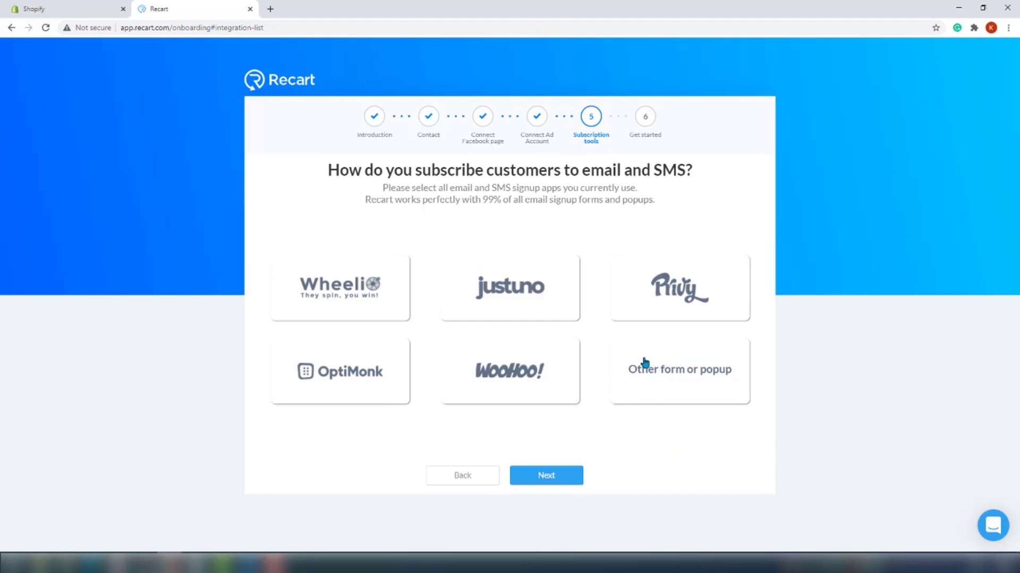
pyautogui.click(658, 386)
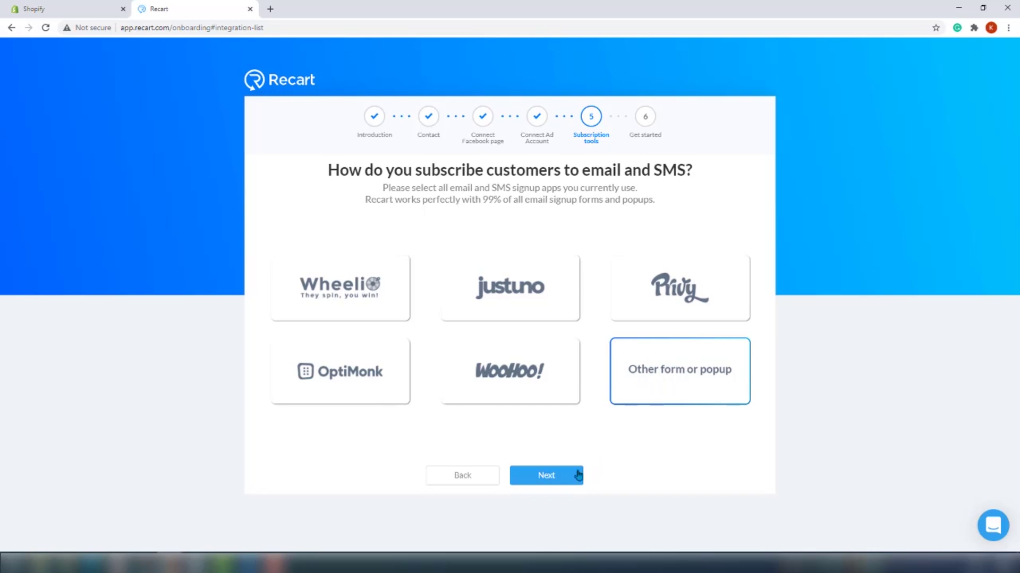
# Accept the discount widget with code GET15 and Smart Display left on, reaching 'Almost there'.
pyautogui.click(549, 477)
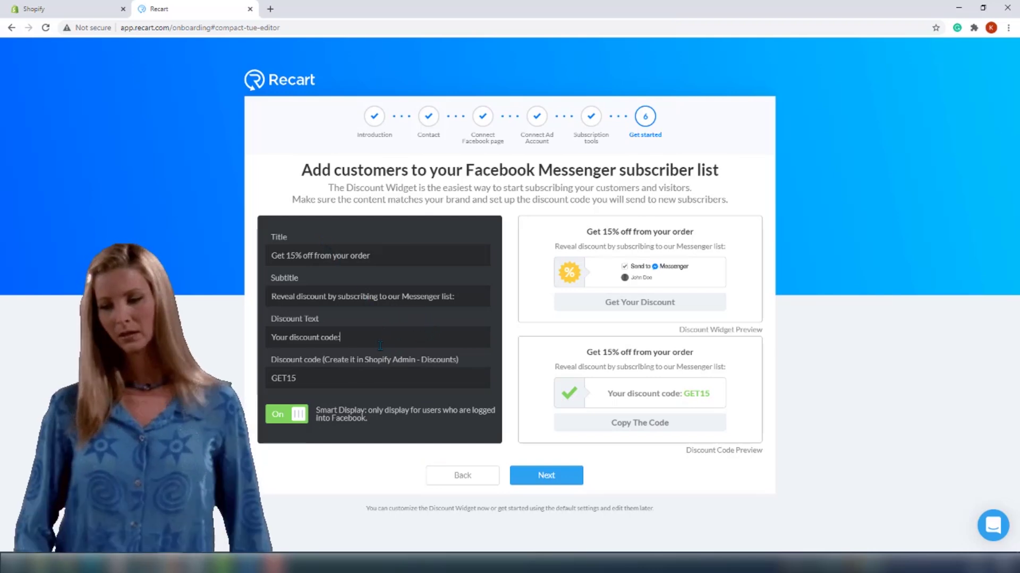
pyautogui.click(364, 379)
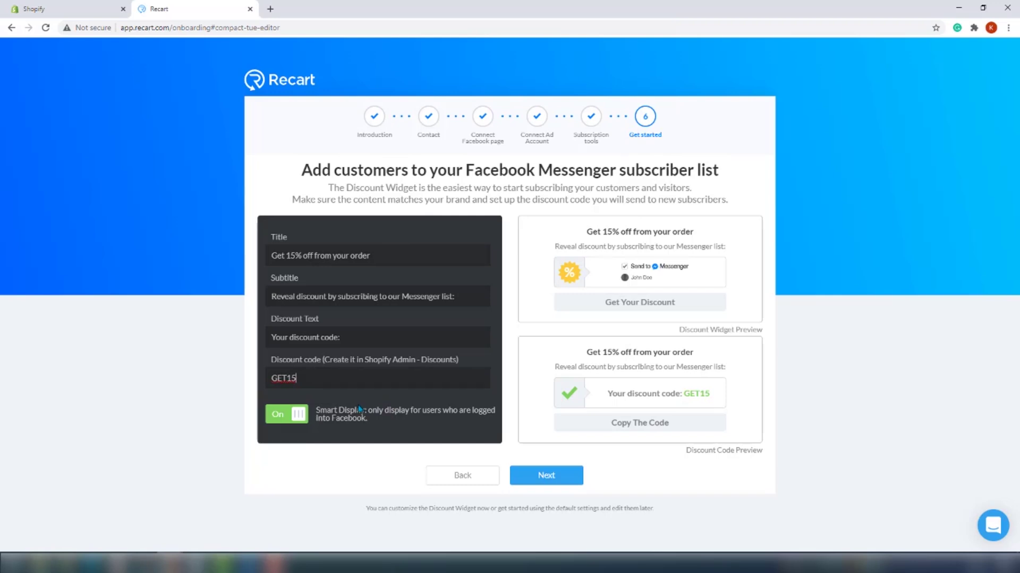
pyautogui.click(300, 416)
pyautogui.click(299, 417)
pyautogui.click(574, 481)
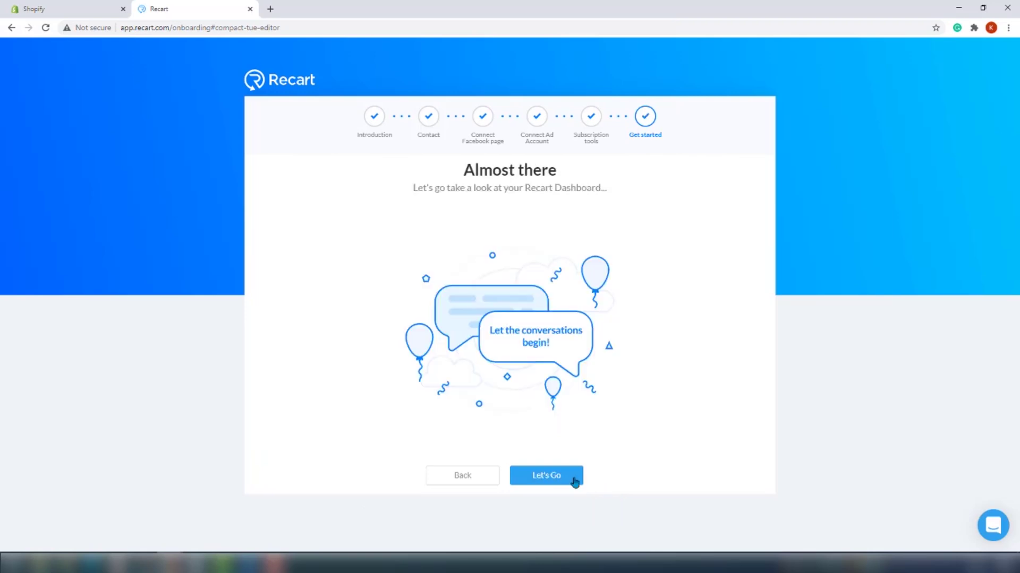
# Finish onboarding and view the Home dashboard showing CA$0 extra sales and 0 subscribers.
pyautogui.click(574, 478)
pyautogui.scroll(-1, 942, 286)
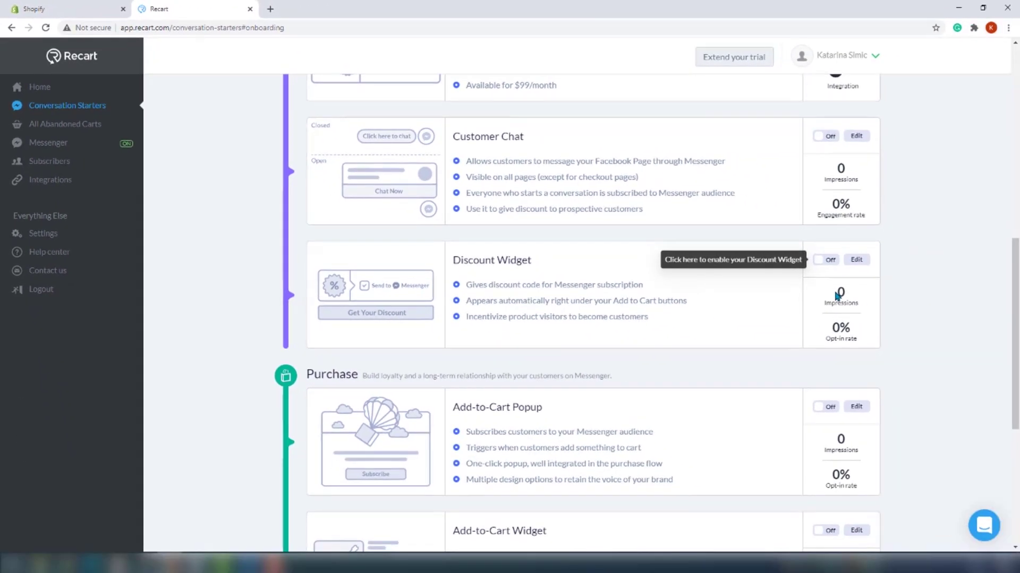
pyautogui.click(40, 87)
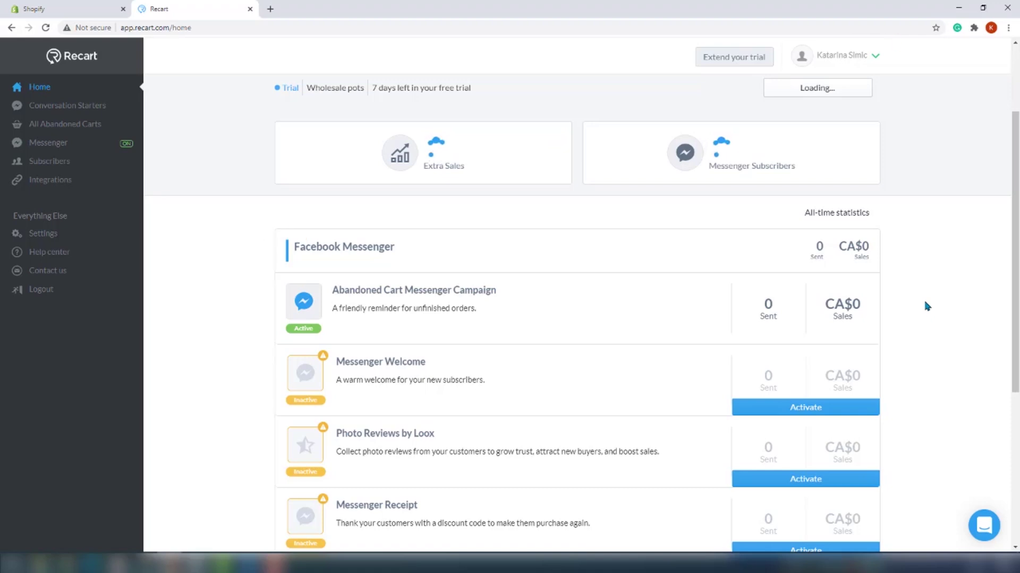
pyautogui.scroll(-1, 918, 307)
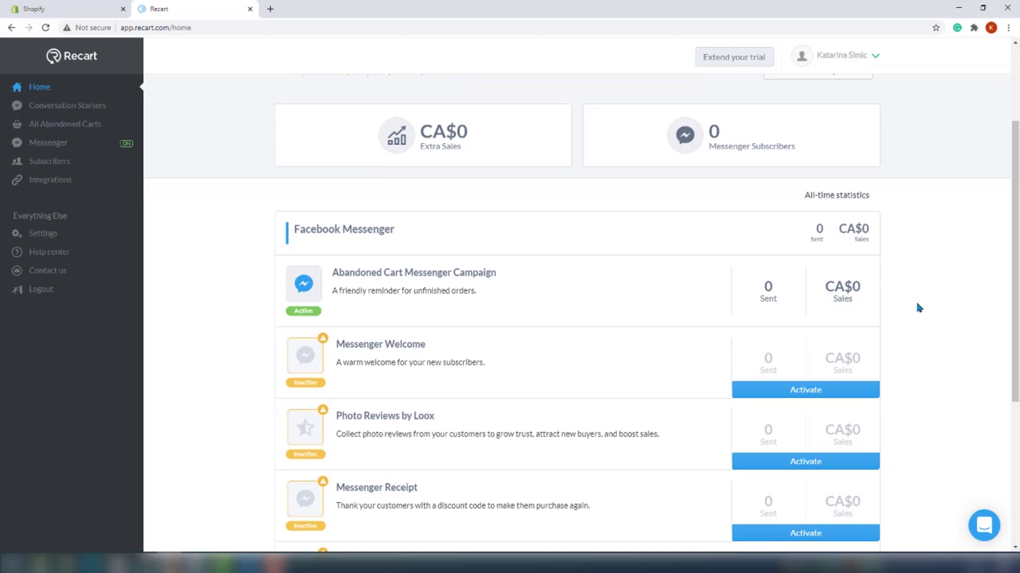
# Scroll through the Conversation Starters widgets, toggling Order Page Subscription on and back off.
pyautogui.click(60, 103)
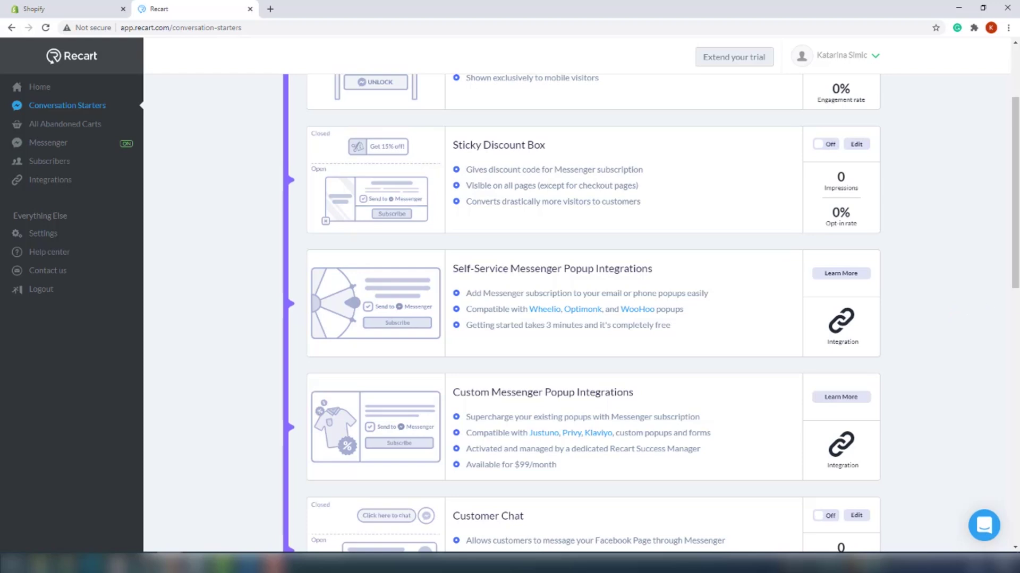
pyautogui.scroll(3, 1015, 306)
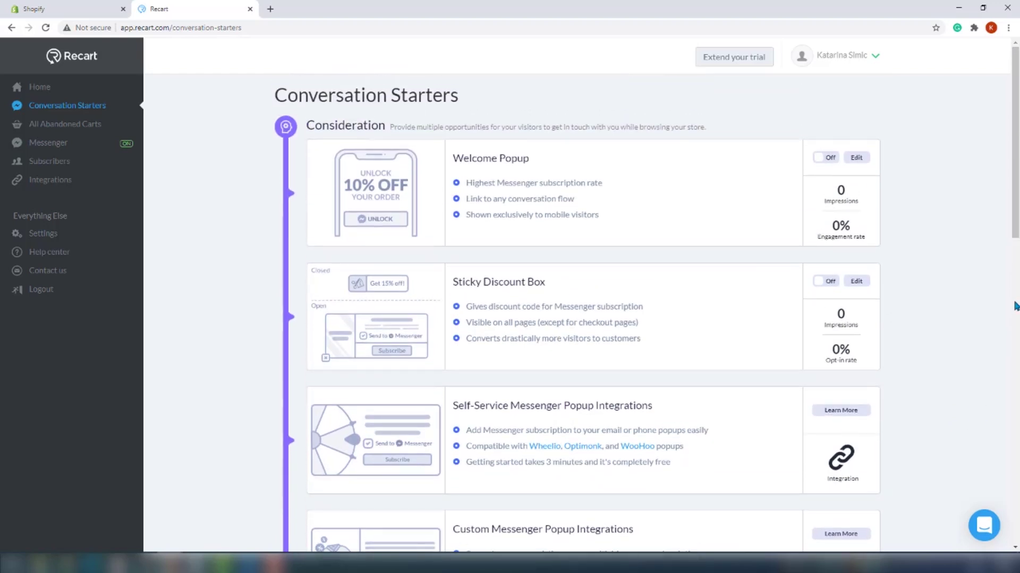
pyautogui.scroll(-1, 1016, 306)
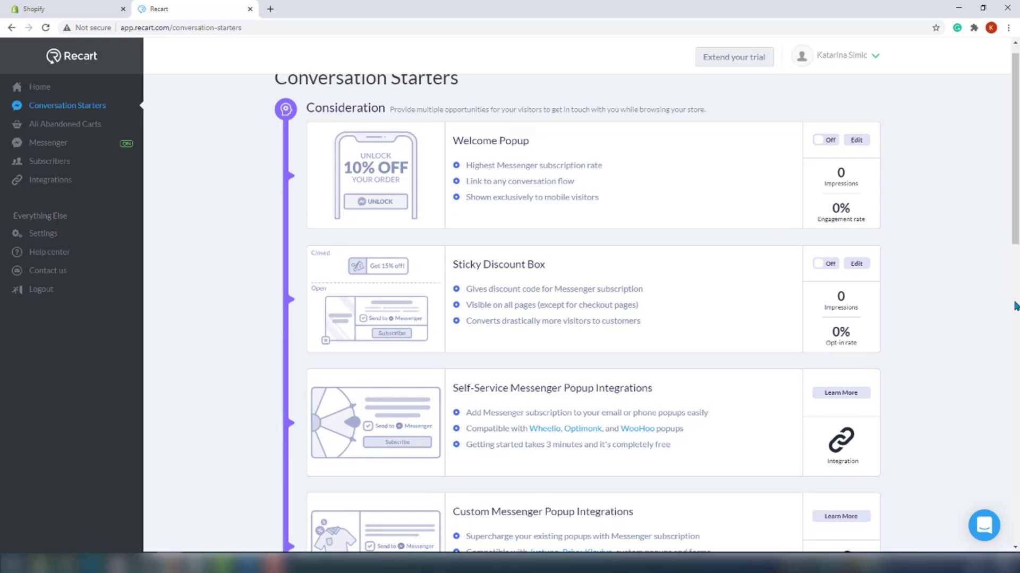
pyautogui.scroll(-3, 1016, 306)
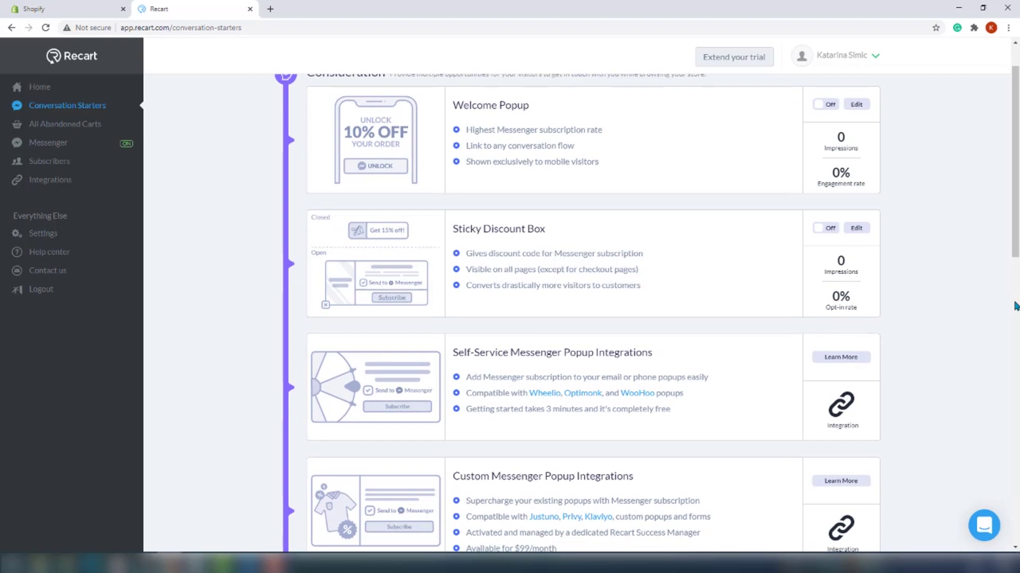
pyautogui.scroll(-4, 1015, 306)
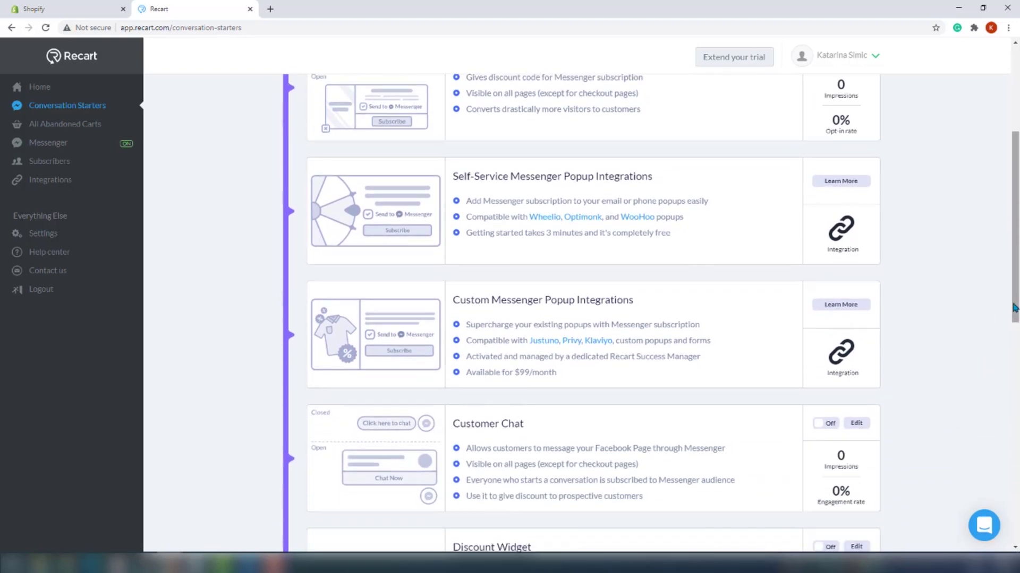
pyautogui.scroll(-2, 1000, 325)
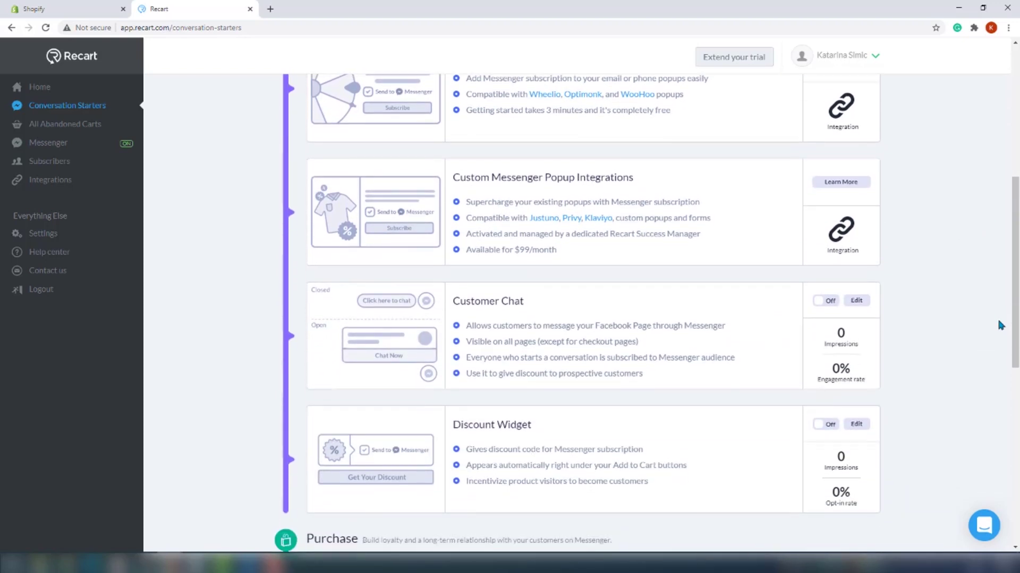
pyautogui.scroll(-4, 997, 326)
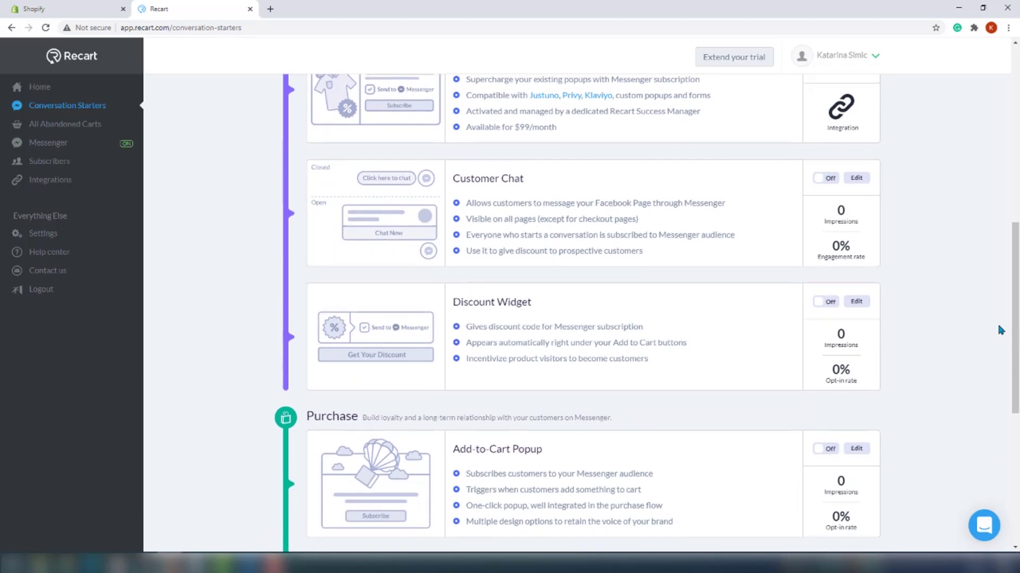
pyautogui.scroll(-4, 998, 326)
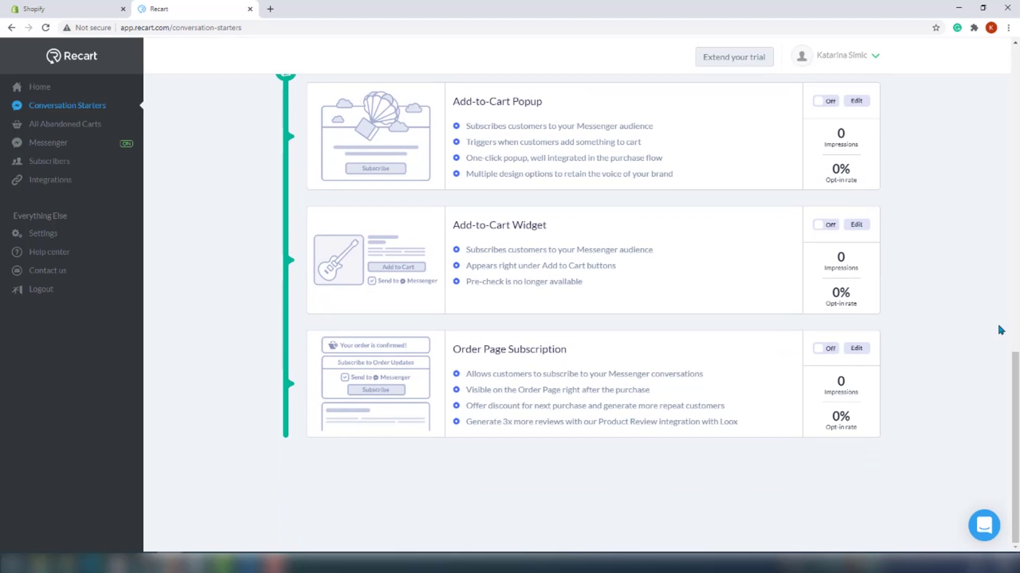
pyautogui.click(820, 349)
pyautogui.click(821, 349)
# Give the Order Page Subscription widget the Dark checkbox skin, then save and enable it.
pyautogui.click(856, 348)
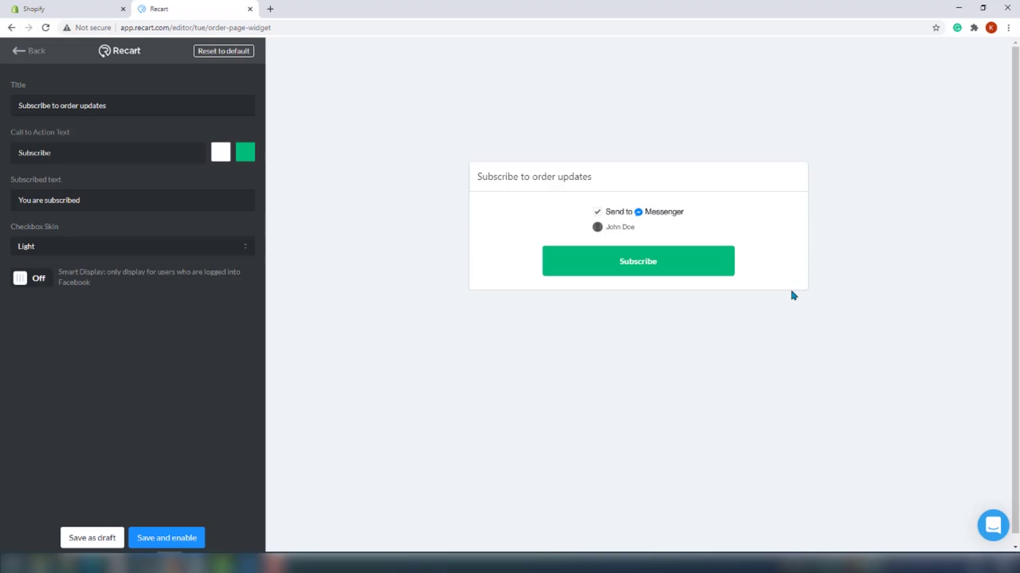
pyautogui.click(220, 154)
pyautogui.click(220, 154)
pyautogui.click(194, 251)
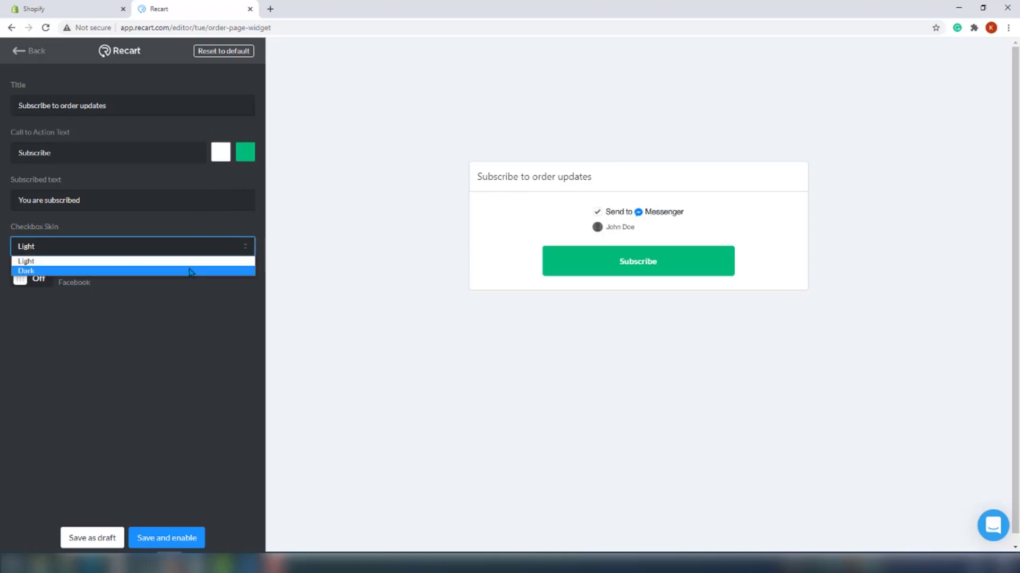
pyautogui.click(187, 269)
pyautogui.click(174, 253)
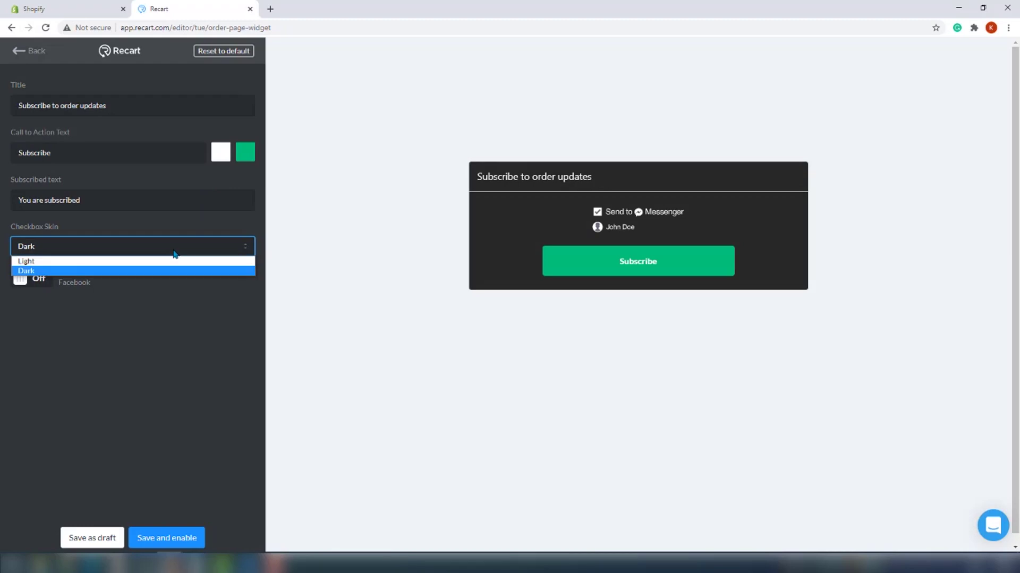
pyautogui.click(122, 433)
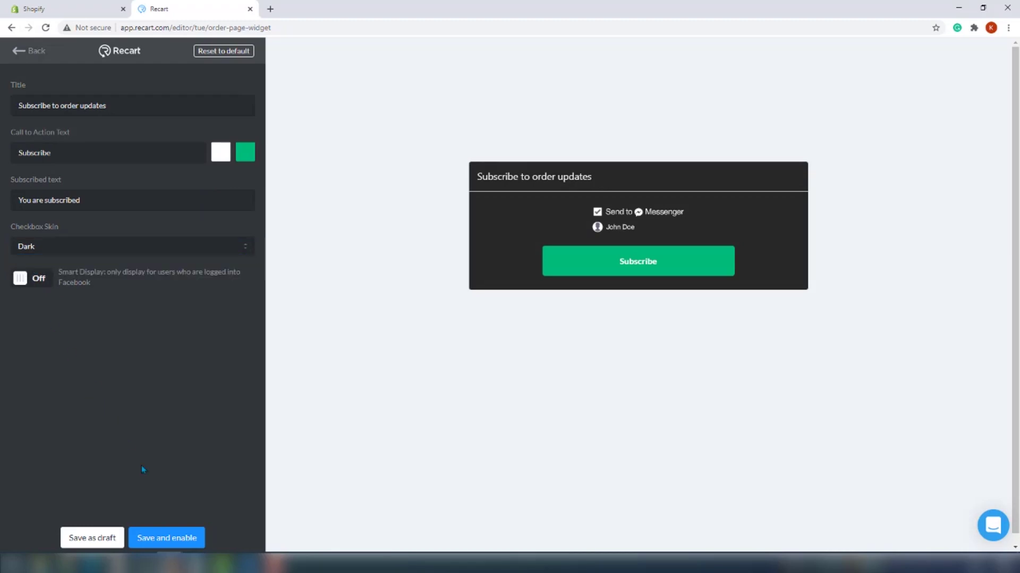
pyautogui.click(174, 539)
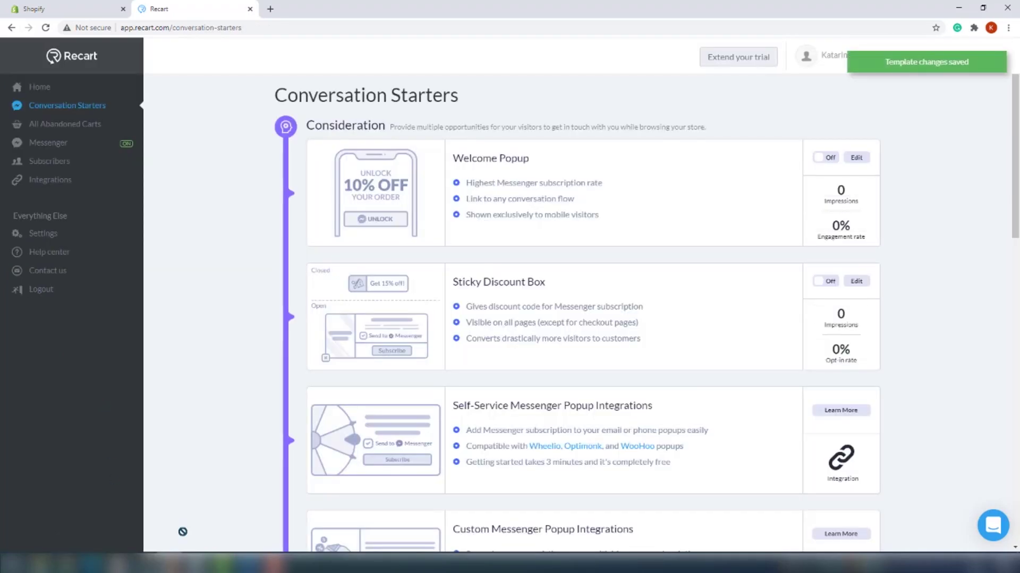
# Check the empty All Abandoned Carts list, then scroll through the Messenger dashboard's campaigns and subscribers chart.
pyautogui.click(81, 126)
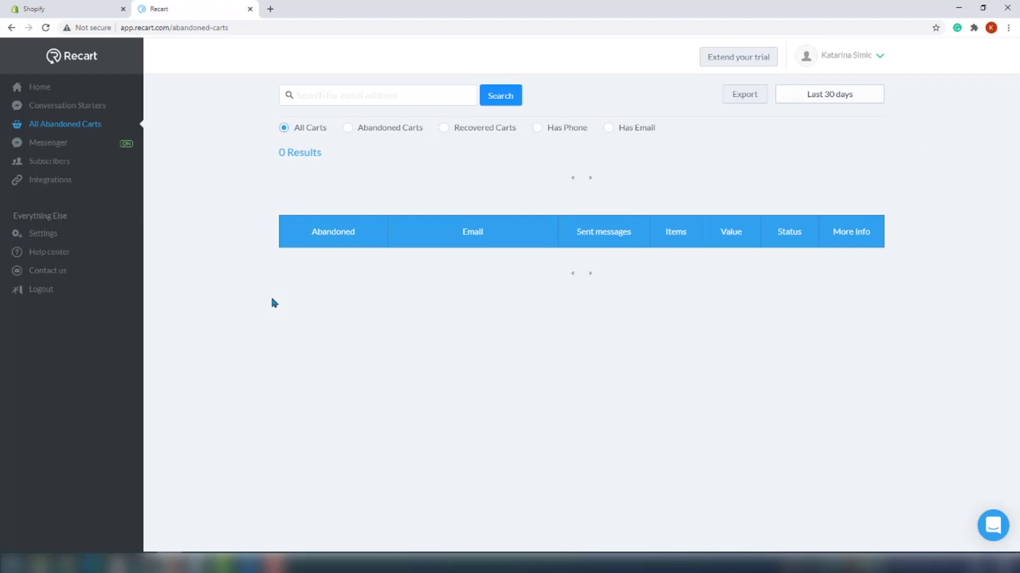
pyautogui.click(63, 143)
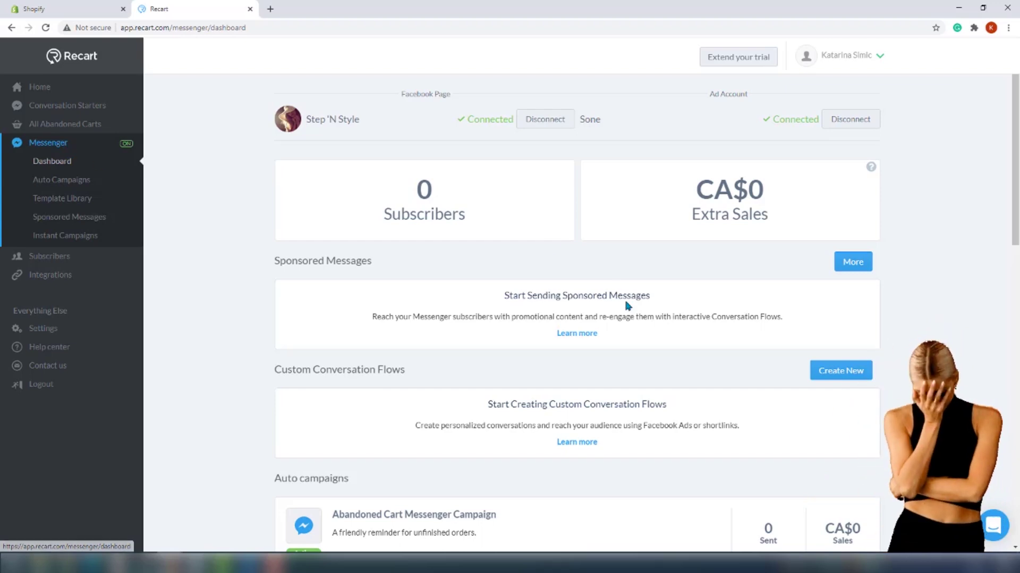
pyautogui.scroll(-3, 633, 329)
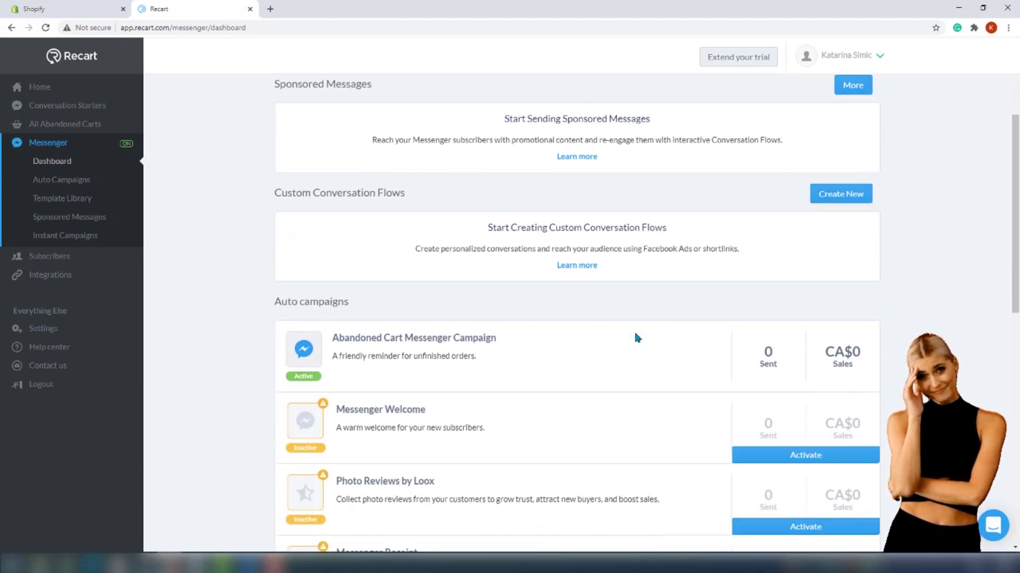
pyautogui.scroll(-2, 635, 334)
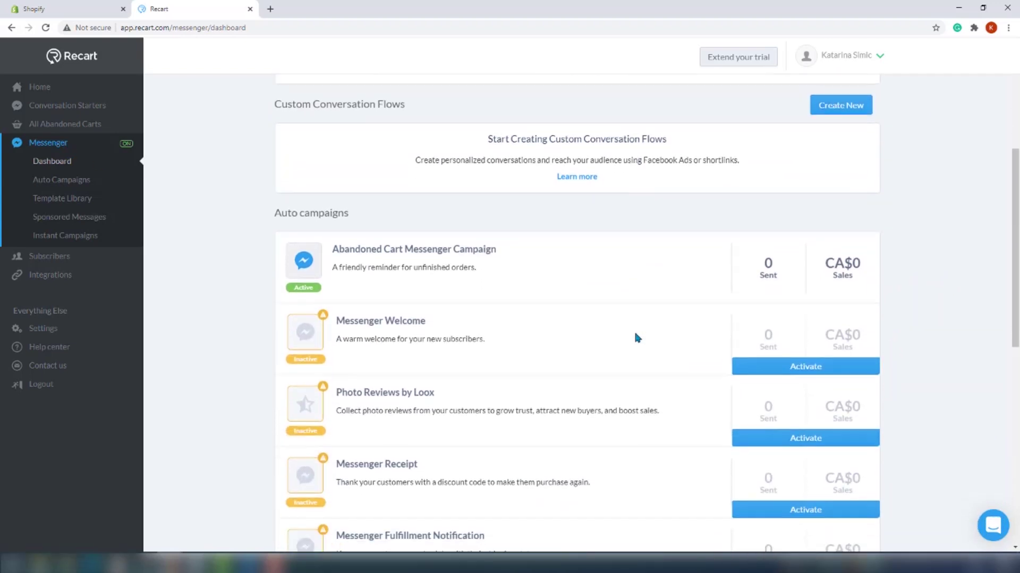
pyautogui.scroll(-1, 637, 338)
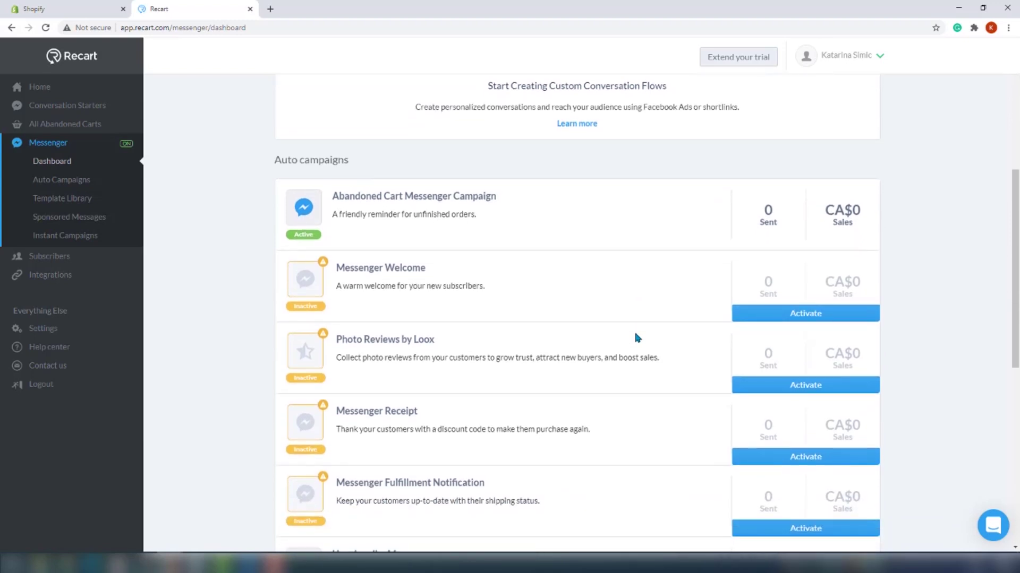
pyautogui.scroll(-1, 637, 338)
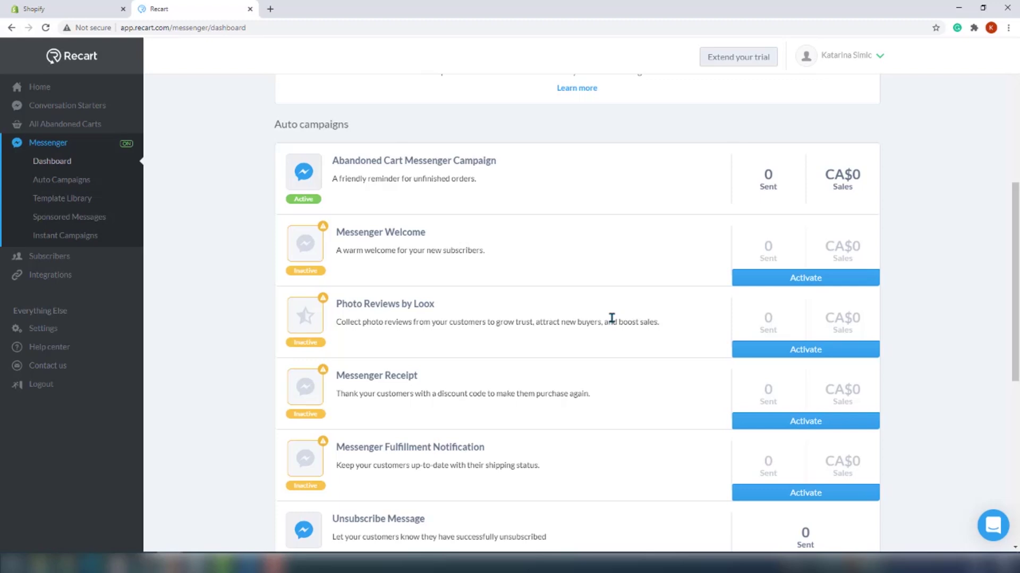
pyautogui.scroll(-2, 611, 335)
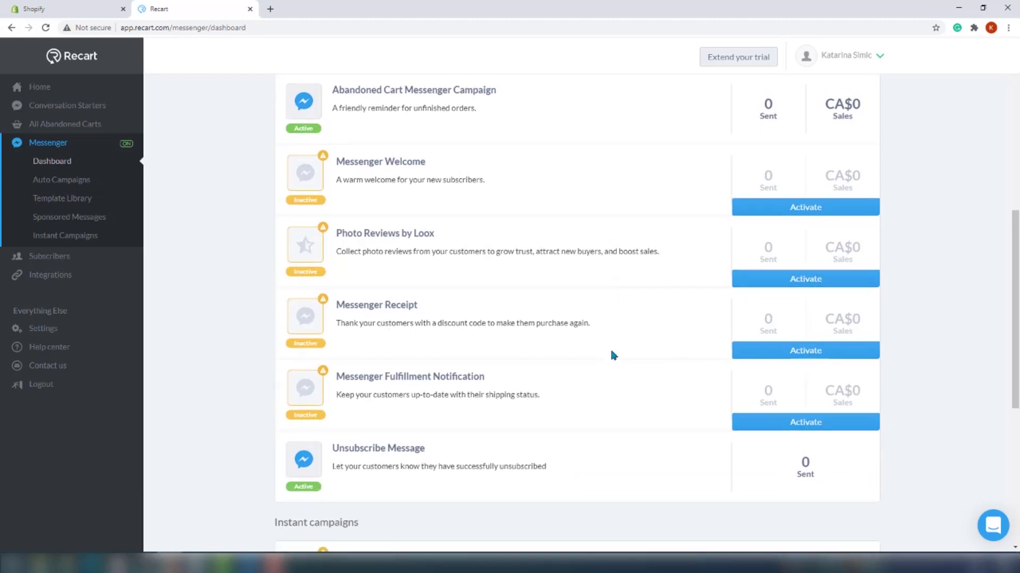
pyautogui.scroll(-5, 611, 366)
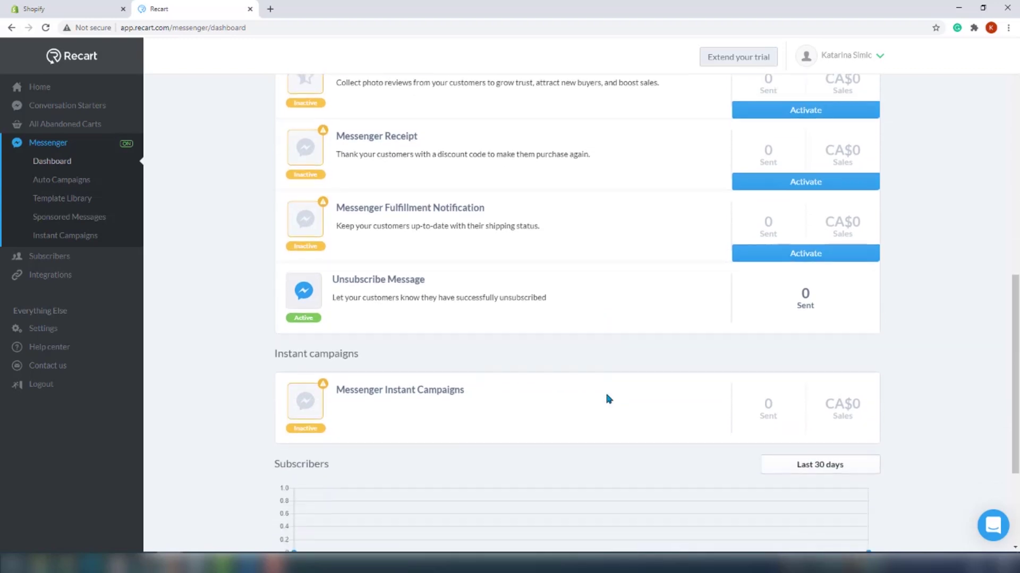
pyautogui.scroll(-4, 609, 399)
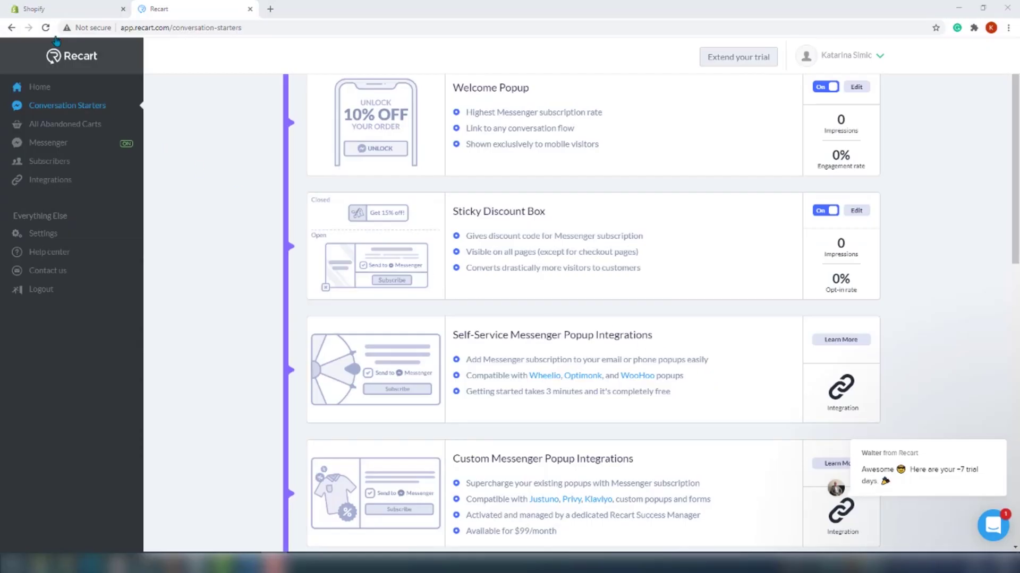
# View the Wholesale pots storefront's Get 15% Off box, then open testmystorespeed.com in a new tab.
pyautogui.click(41, 8)
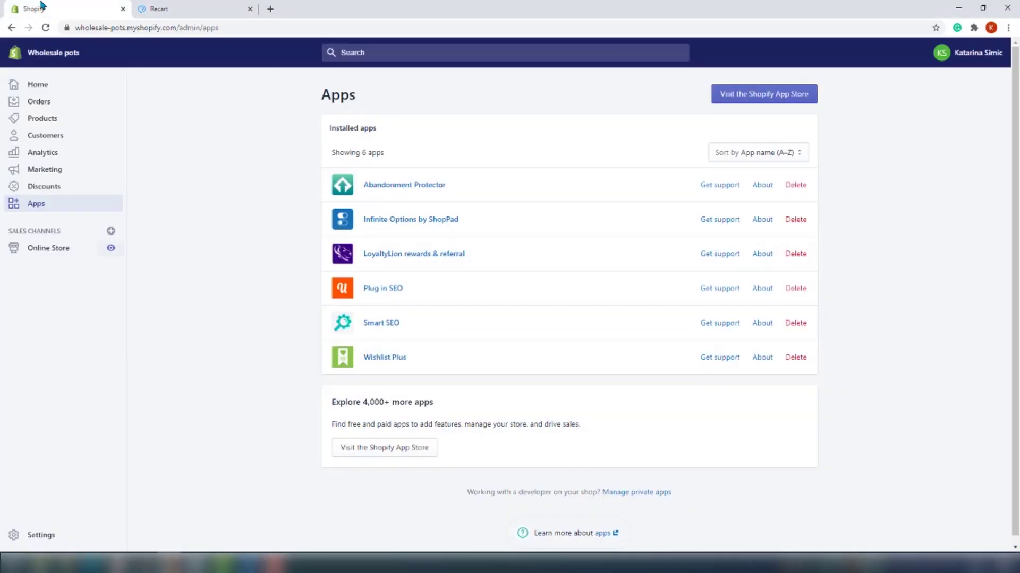
pyautogui.click(113, 249)
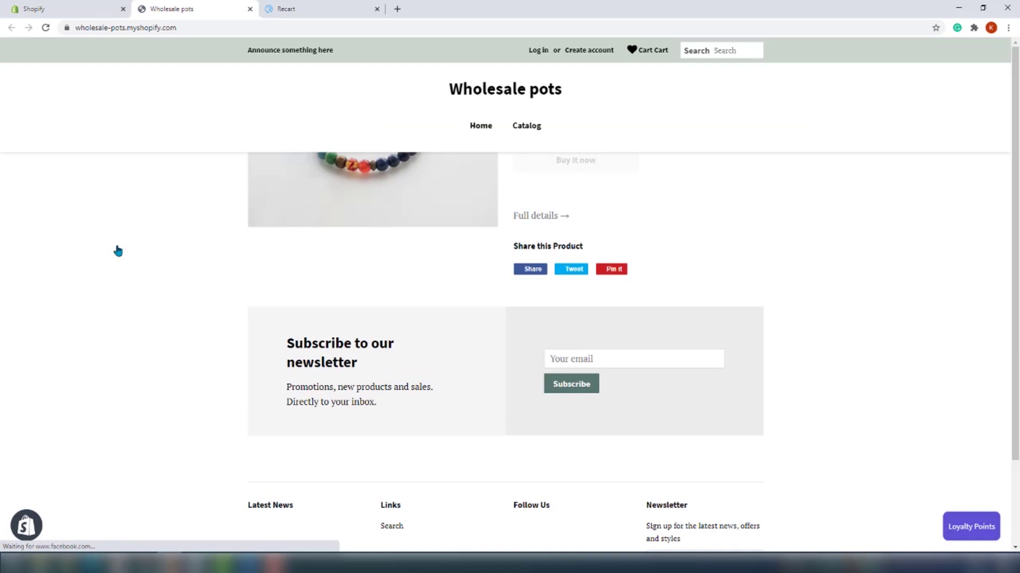
pyautogui.click(122, 511)
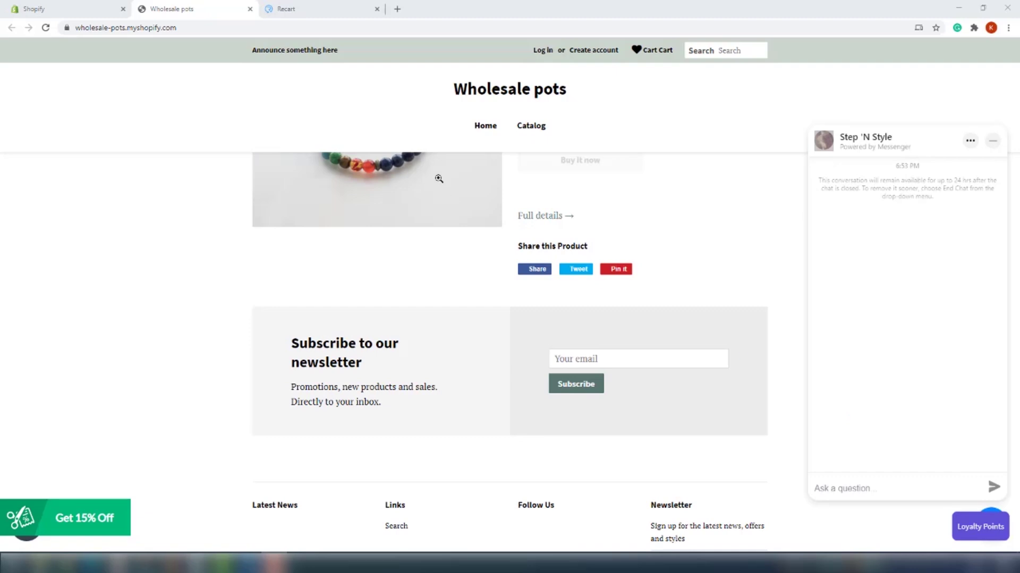
pyautogui.click(397, 9)
pyautogui.write('testmystorespeed.com')
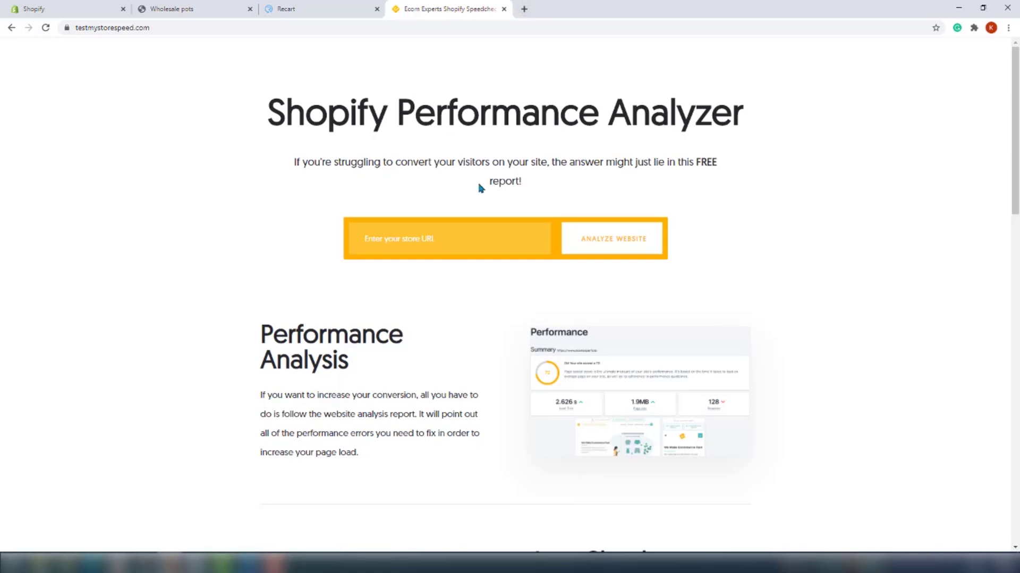
# Analyse the pasted store URL (score 87) and compare two August 18 runs in Speed History.
pyautogui.rightClick(478, 230)
pyautogui.click(535, 317)
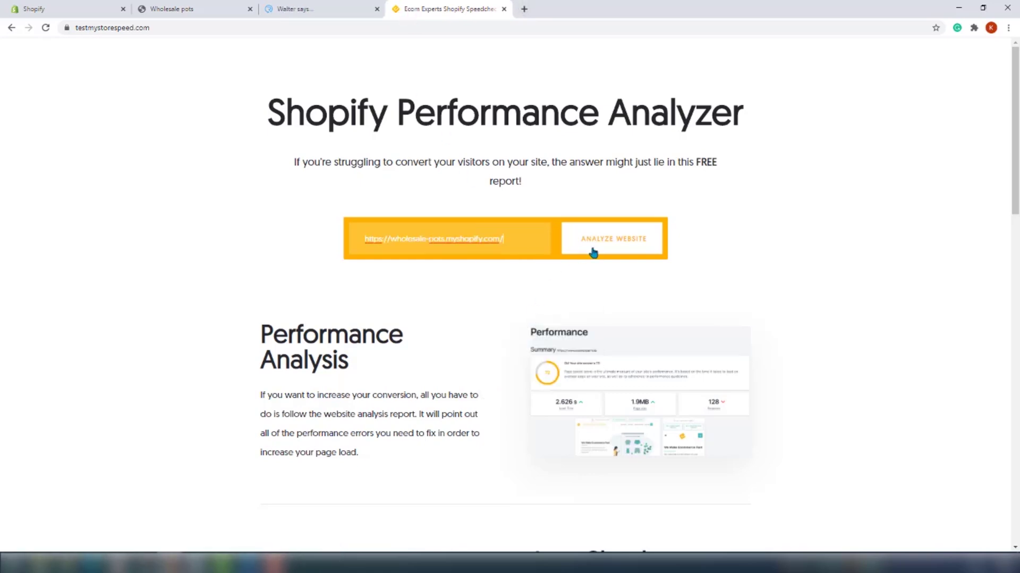
pyautogui.click(596, 244)
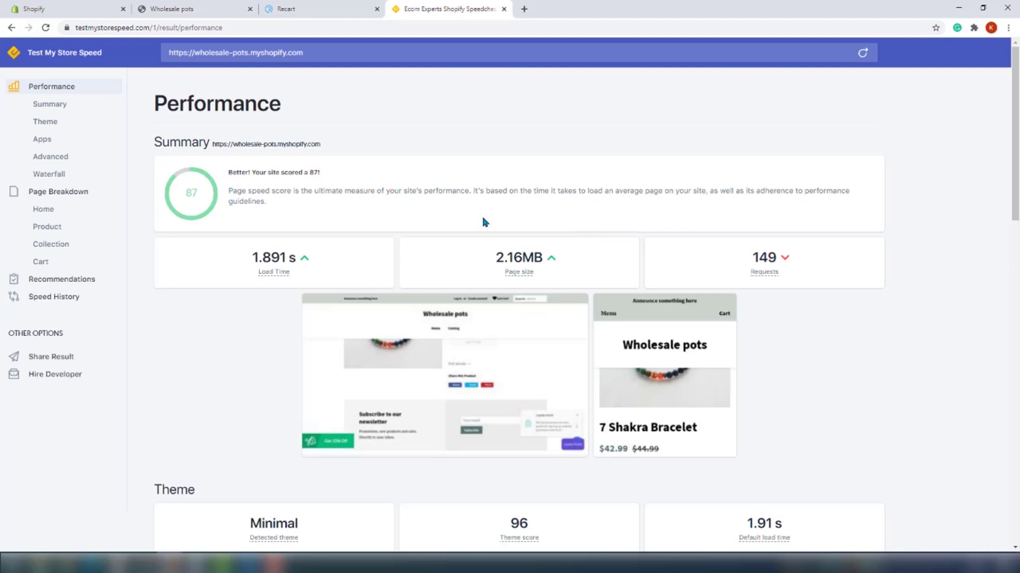
pyautogui.click(68, 301)
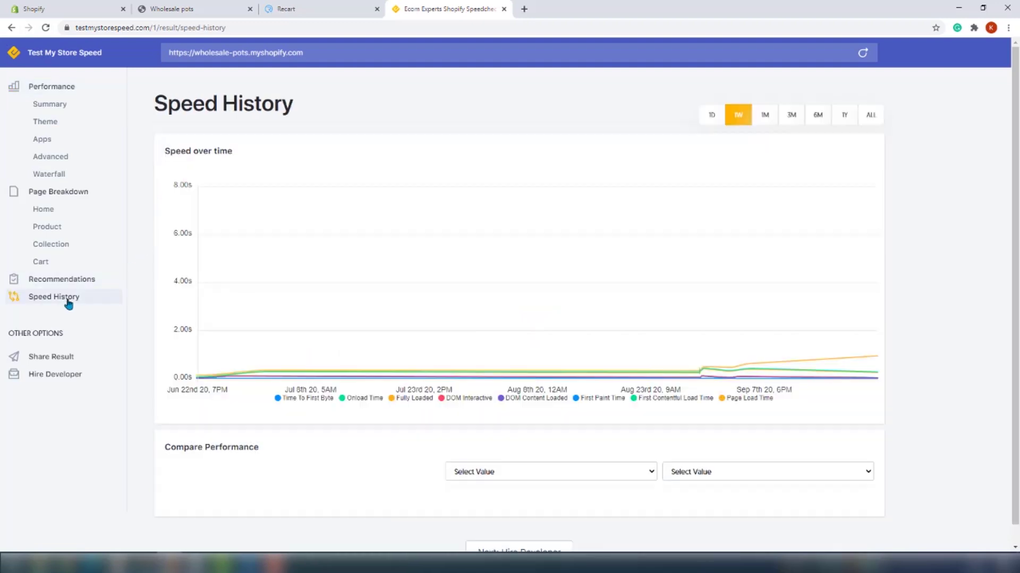
pyautogui.click(574, 470)
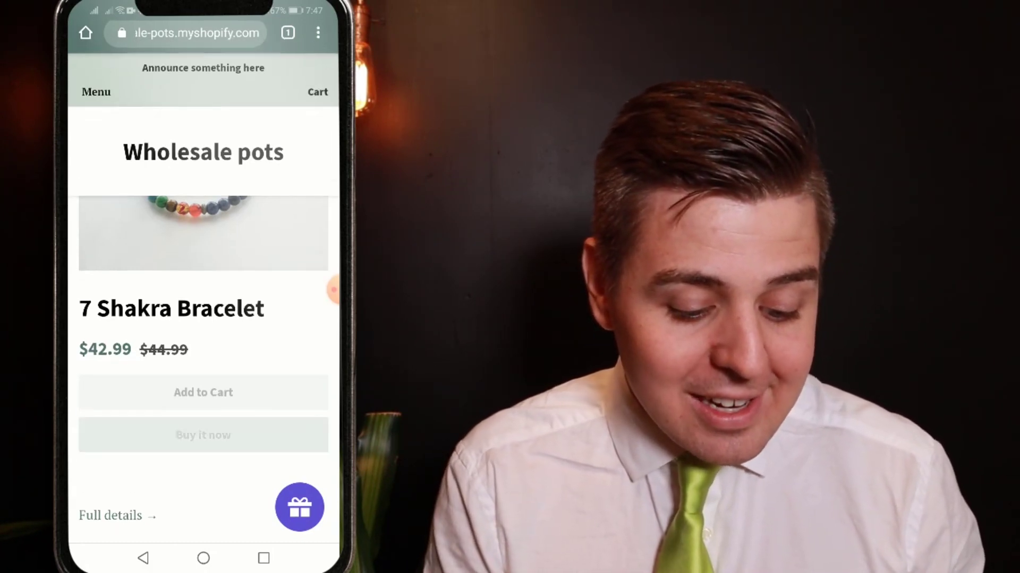
# Scroll down the store's product page on the phone to view the Get 15% Off tab.
pyautogui.scroll(-5, 203, 319)
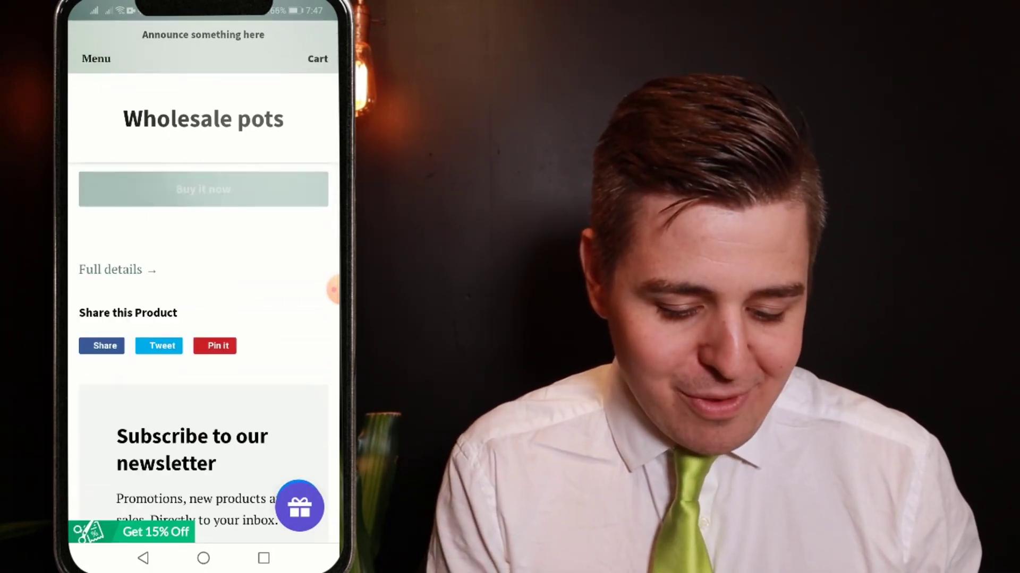
pyautogui.scroll(-8, 203, 319)
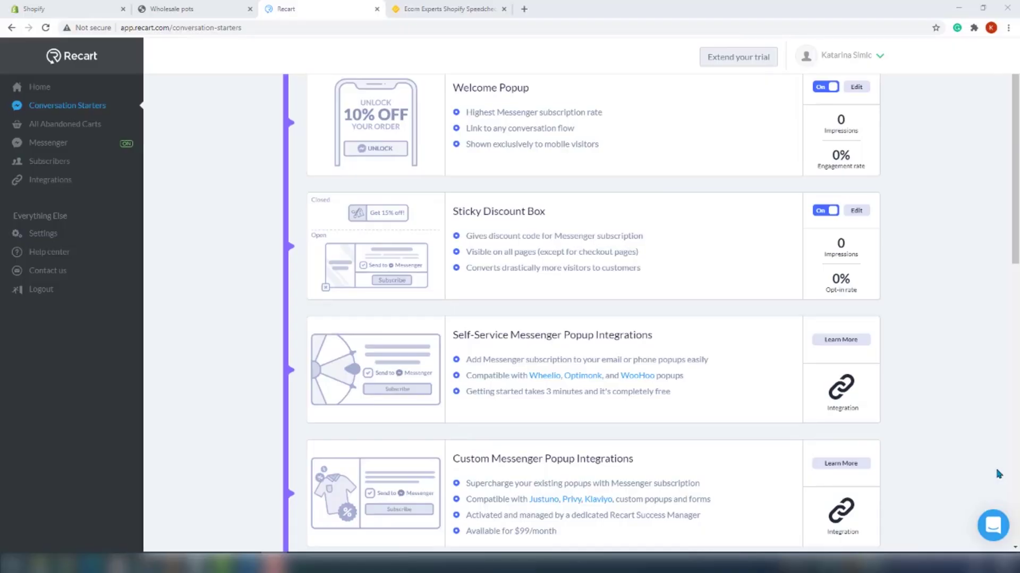
# Open the support chat, browse the Help Center and dismiss the webinar invitation.
pyautogui.click(994, 525)
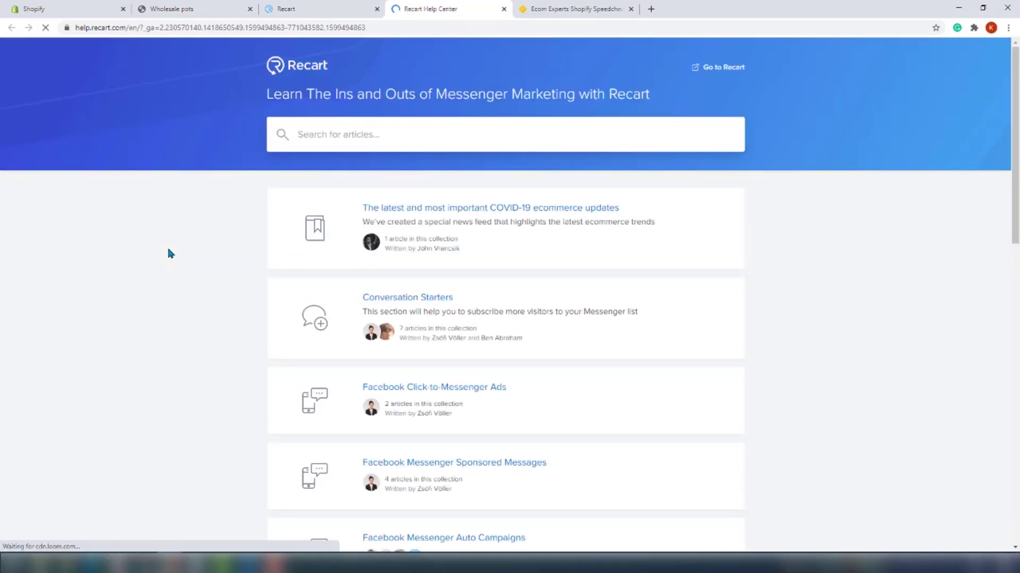
pyautogui.scroll(-3, 474, 387)
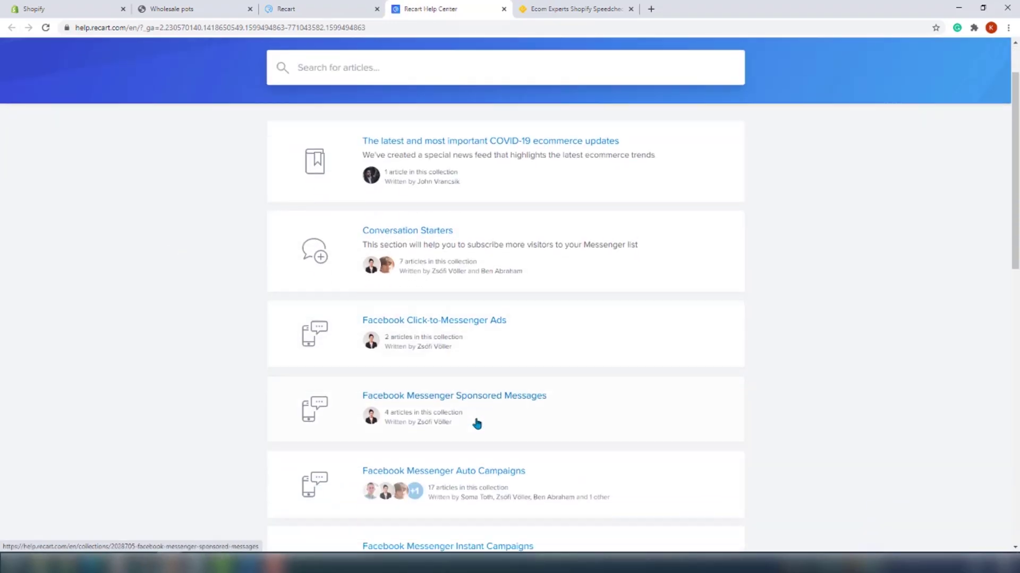
pyautogui.scroll(-4, 477, 423)
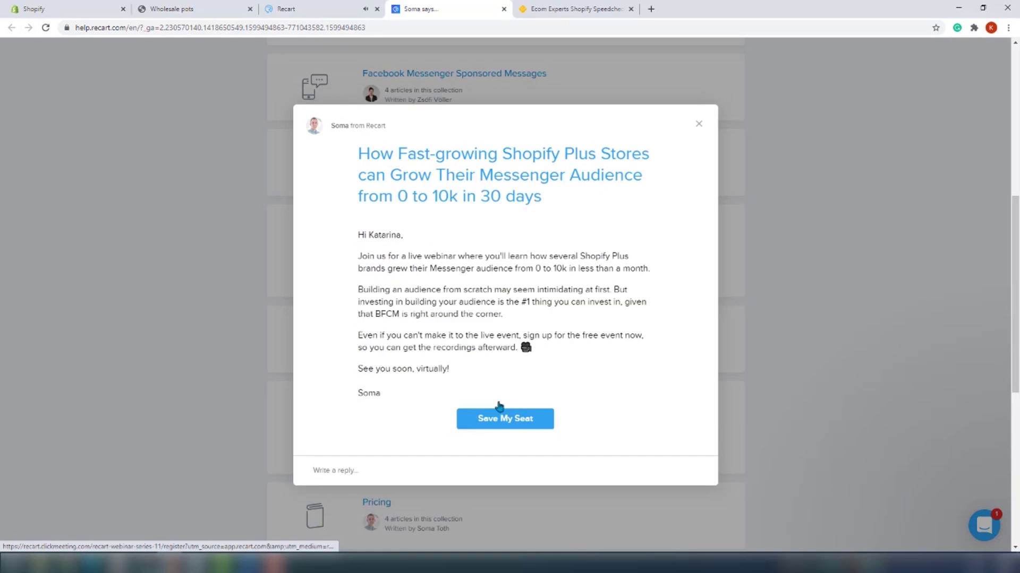
pyautogui.click(697, 120)
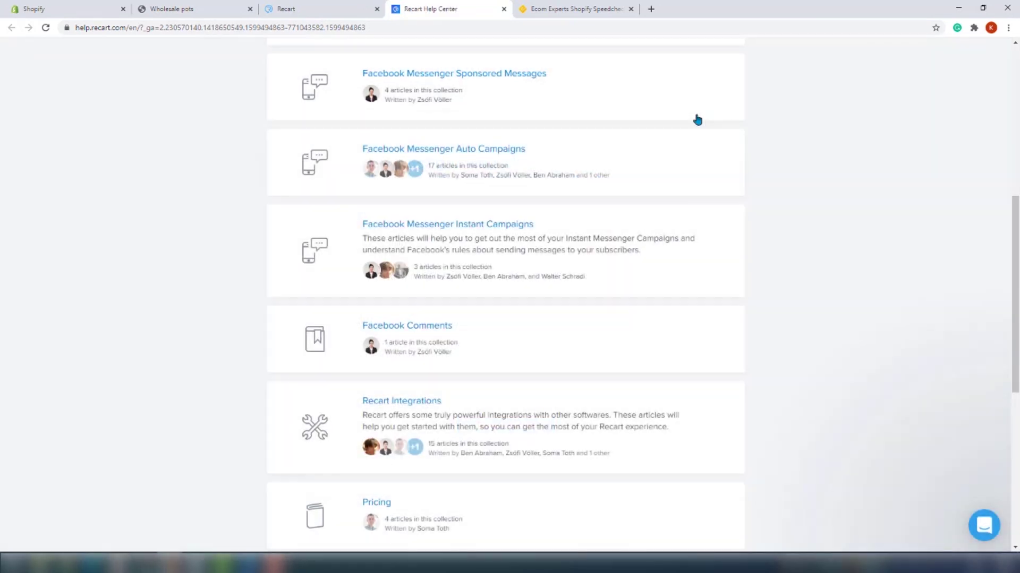
pyautogui.scroll(-3, 673, 294)
# Back in Recart, write 'Hi' in the chat and play the Discount Abandonment video full screen.
pyautogui.click(289, 8)
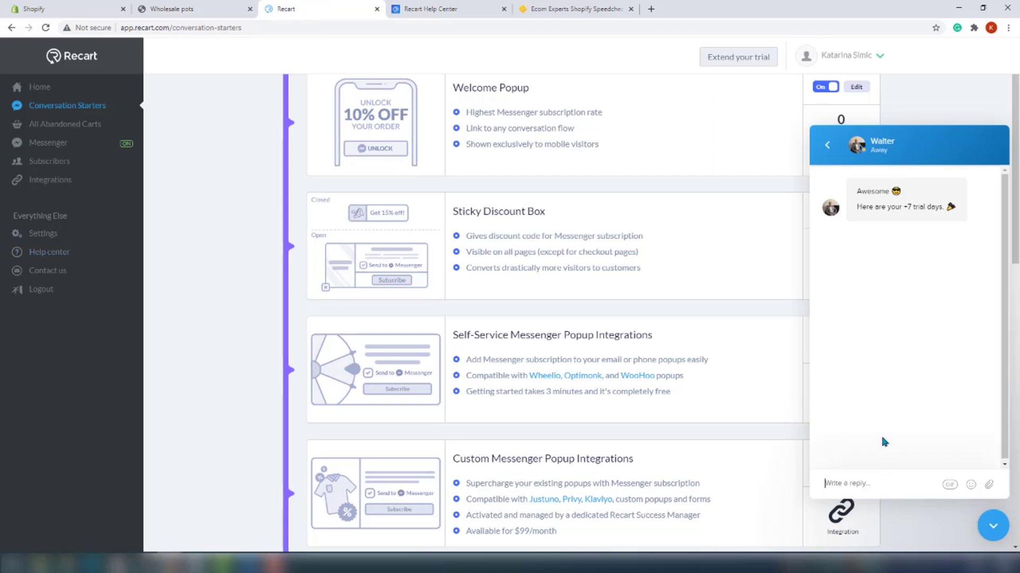
pyautogui.write('Hi')
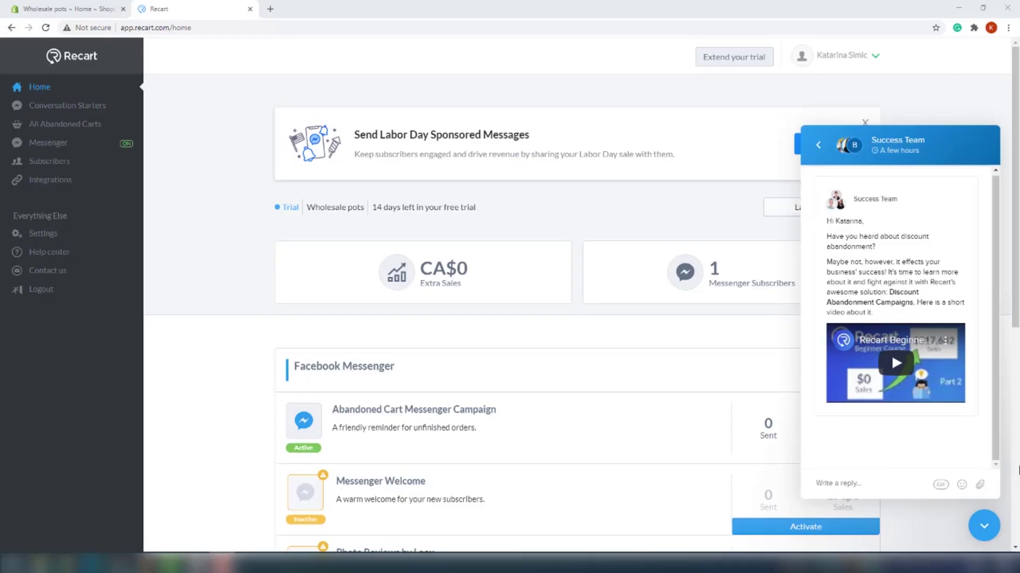
pyautogui.click(923, 389)
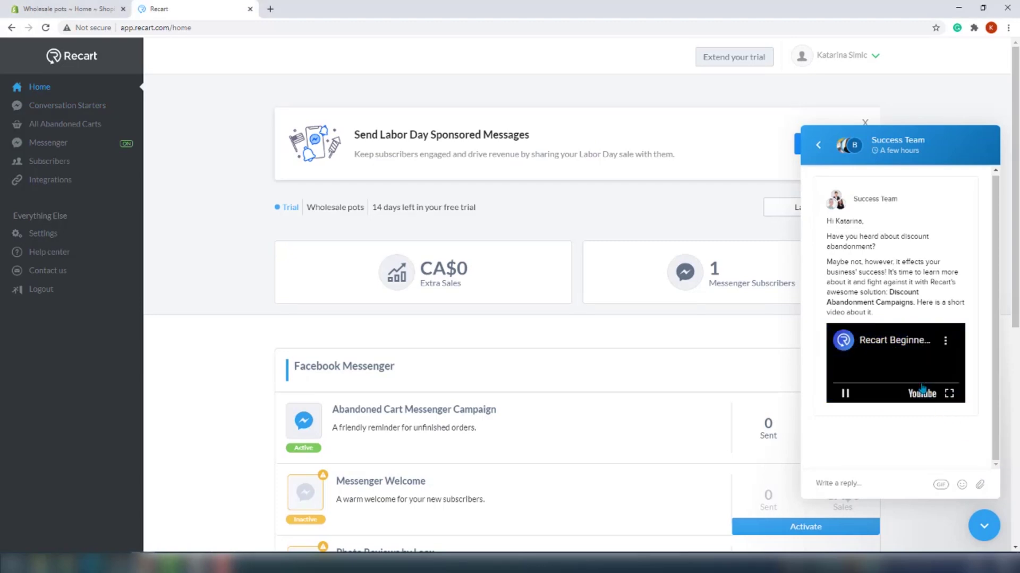
pyautogui.click(949, 393)
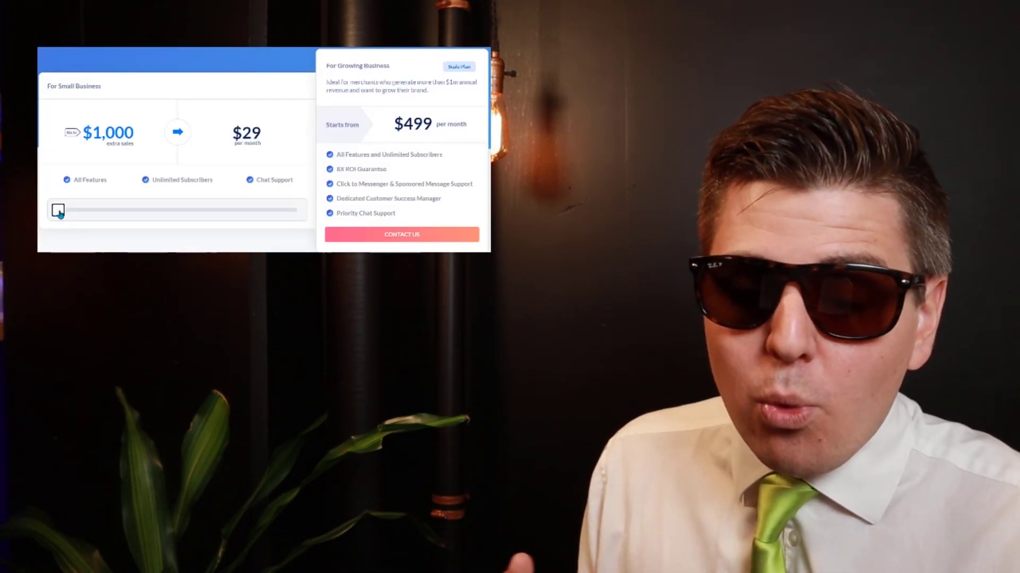
# Slide the Small Business estimate up to $40,000+ extra sales, where pricing reads 'Contact us'.
pyautogui.moveTo(60, 214); pyautogui.dragTo(188, 211)
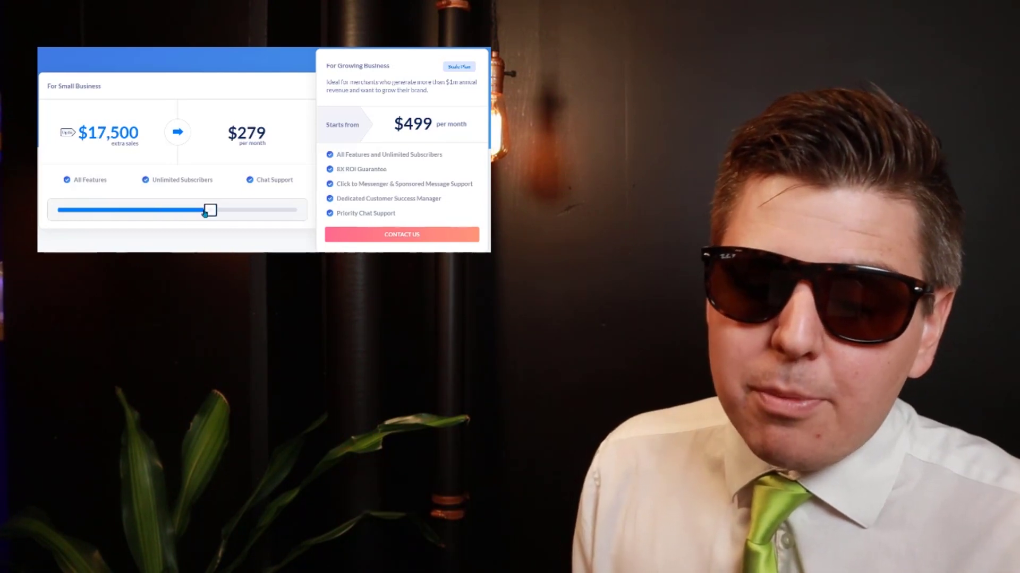
pyautogui.moveTo(255, 212); pyautogui.dragTo(289, 213)
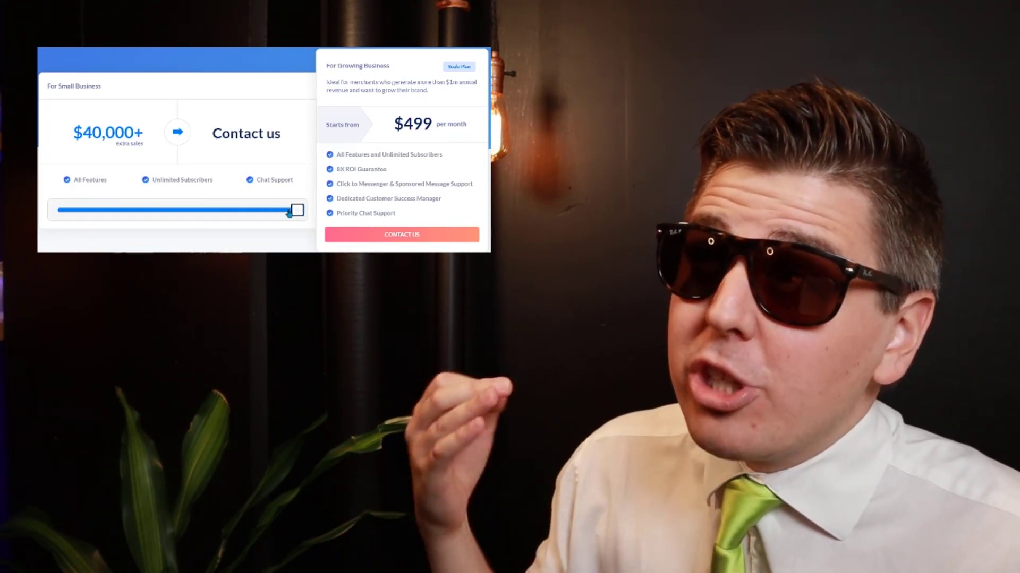